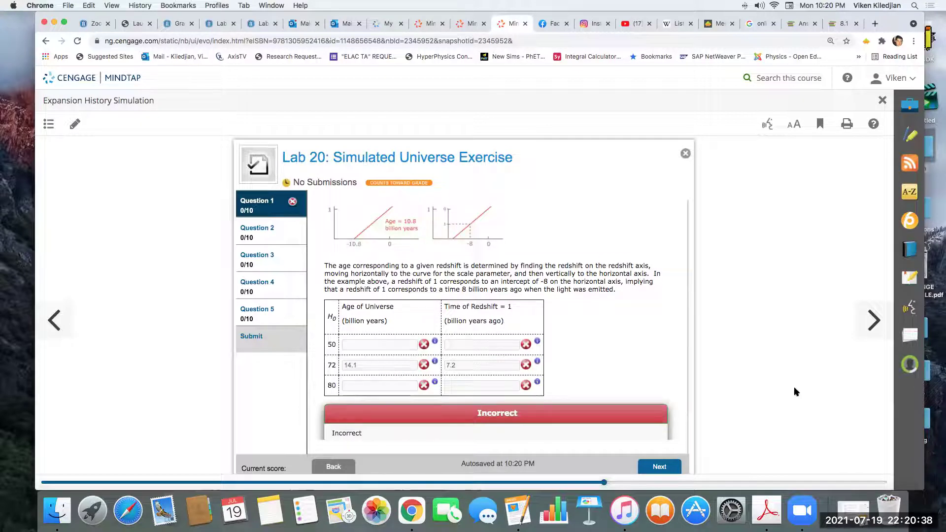
- Review Question 1's instructions and its age and redshift table against the plotted curve in the Expansion History simulation
scroll(794, 392, "up", 2)
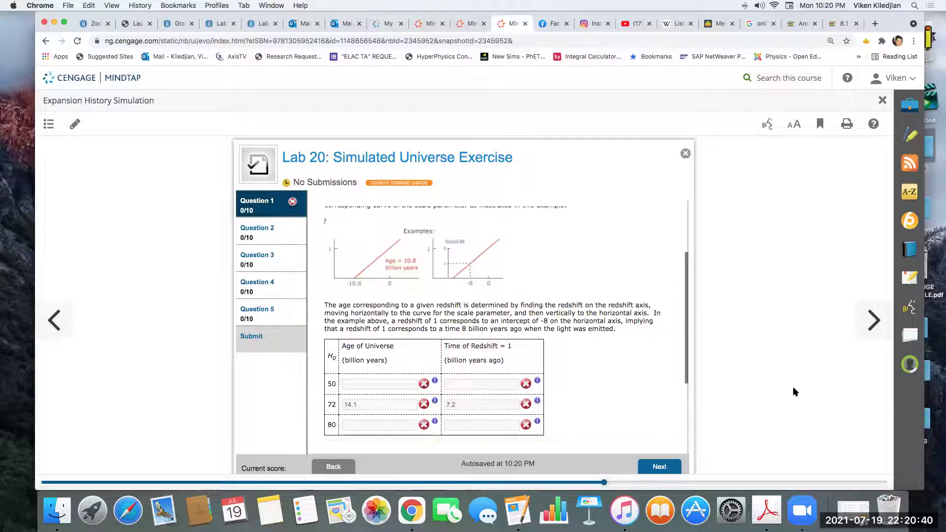
scroll(793, 392, "down", 2)
scroll(793, 392, "up", 1)
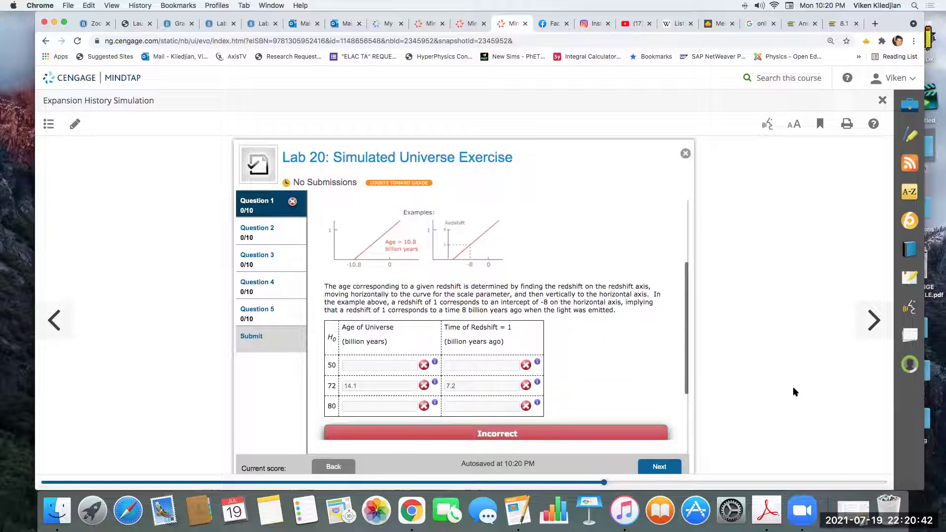
scroll(794, 392, "up", 8)
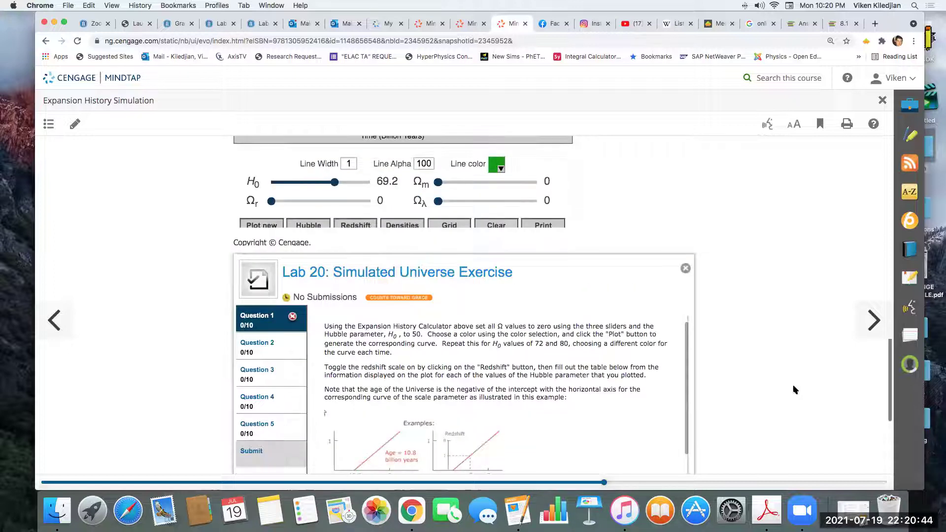
scroll(392, 299, "up", 2)
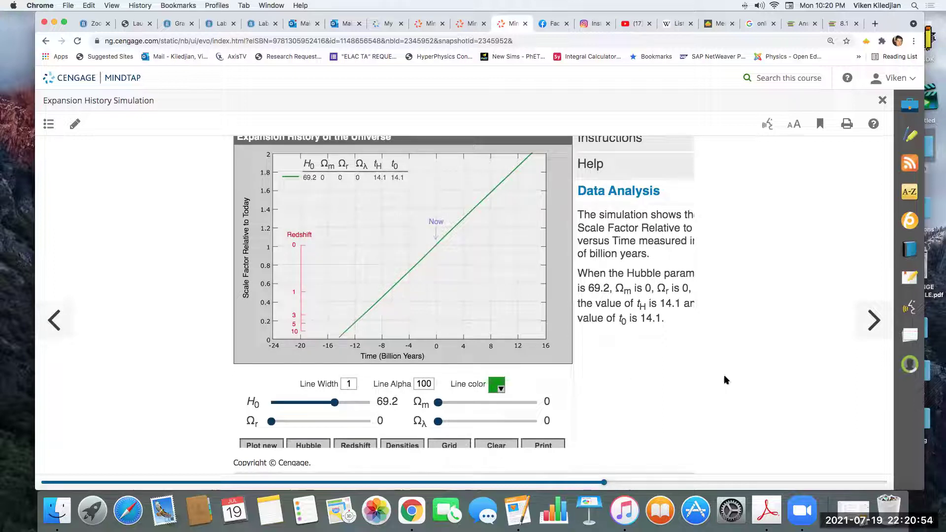
scroll(732, 381, "down", 1)
scroll(731, 381, "down", 5)
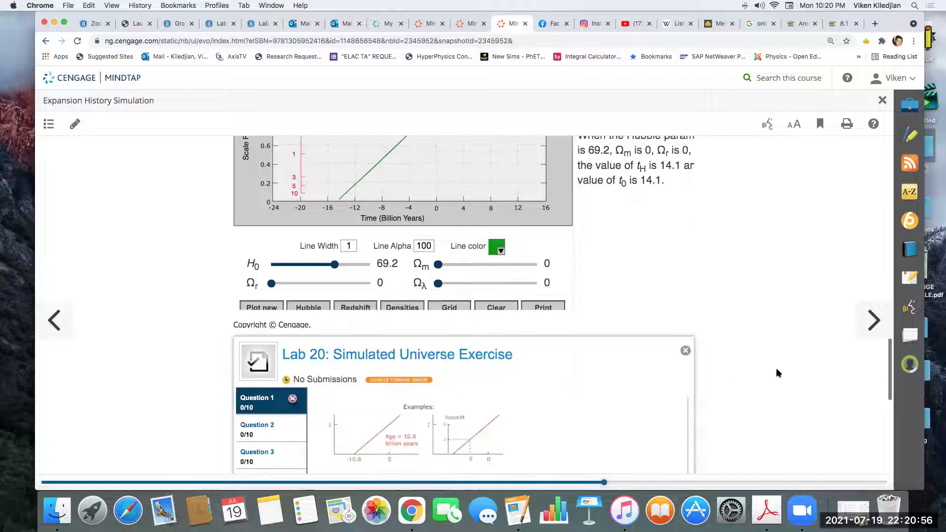
scroll(599, 382, "down", 8)
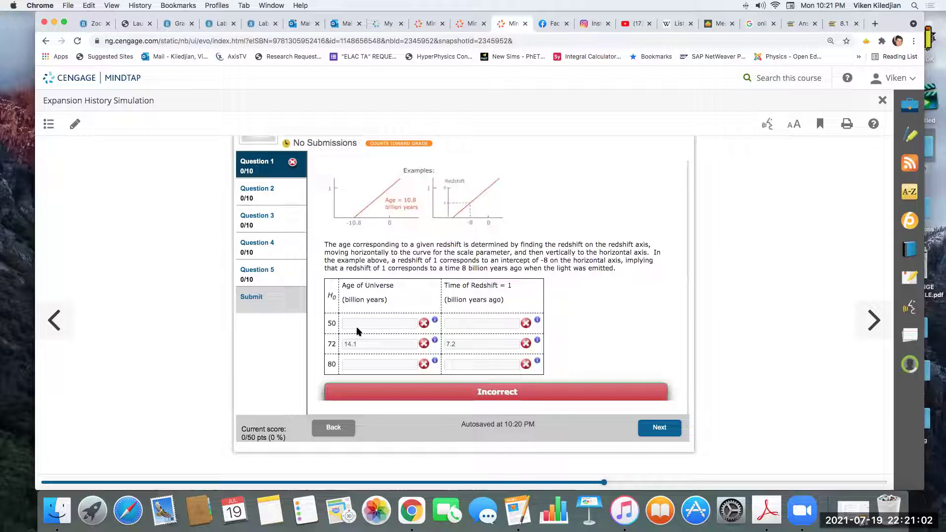
scroll(414, 330, "up", 1)
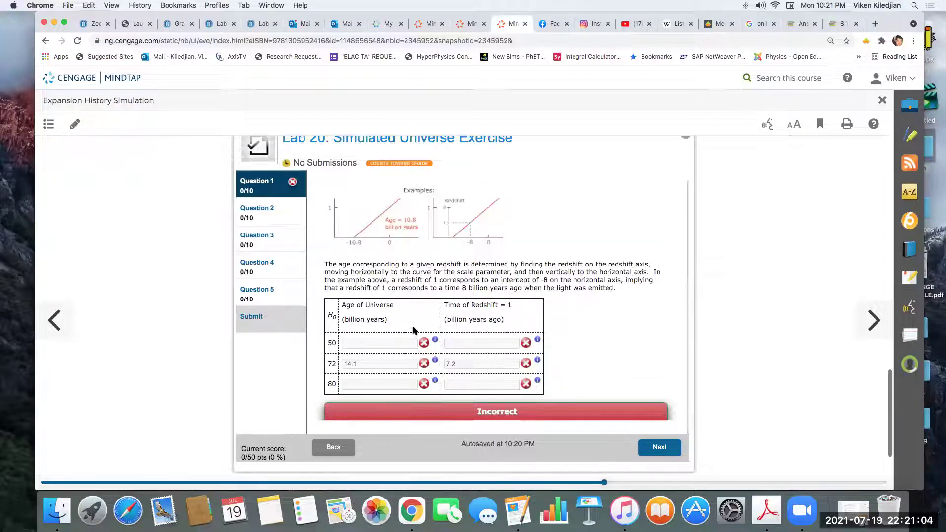
scroll(481, 299, "up", 9)
scroll(480, 296, "up", 5)
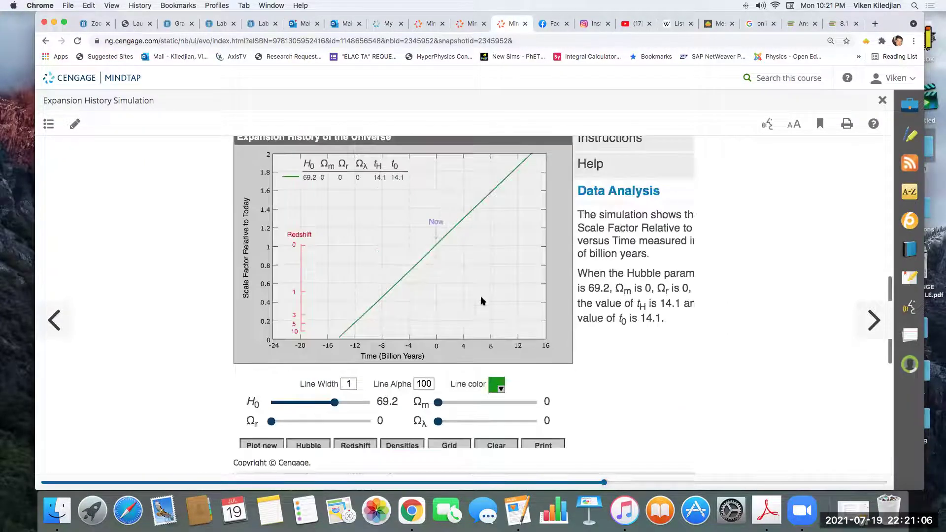
scroll(522, 292, "up", 1)
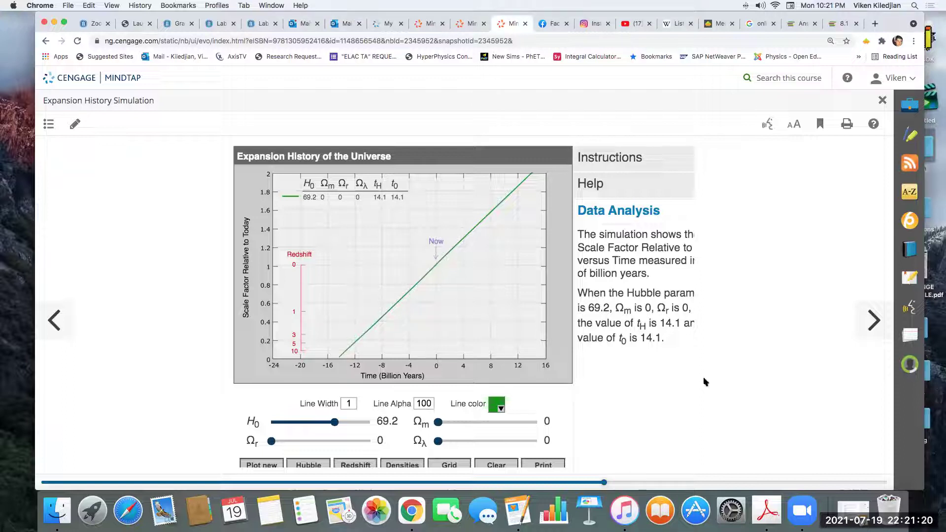
- Open Question 2 of the Lab 20 exercise and read its instructions on matter-only universes
scroll(720, 390, "down", 1)
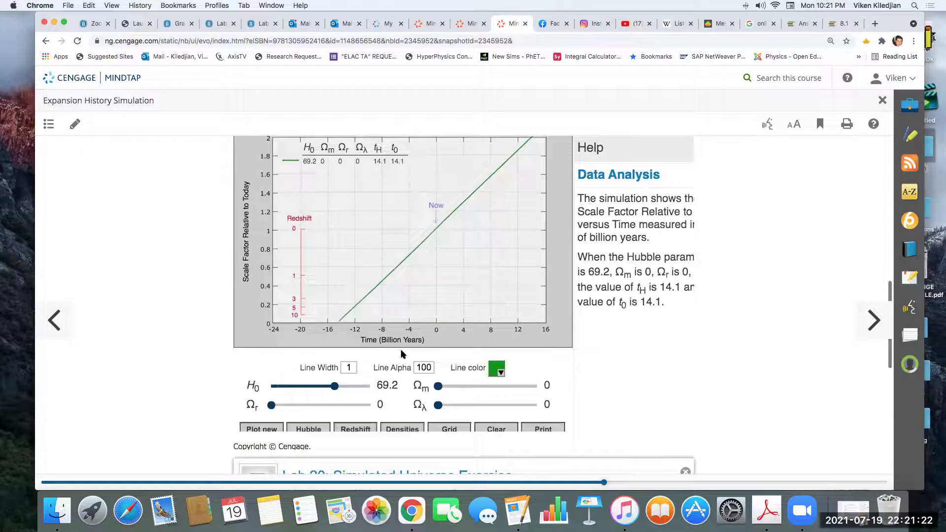
scroll(401, 349, "down", 5)
scroll(265, 336, "down", 1)
left_click(258, 328)
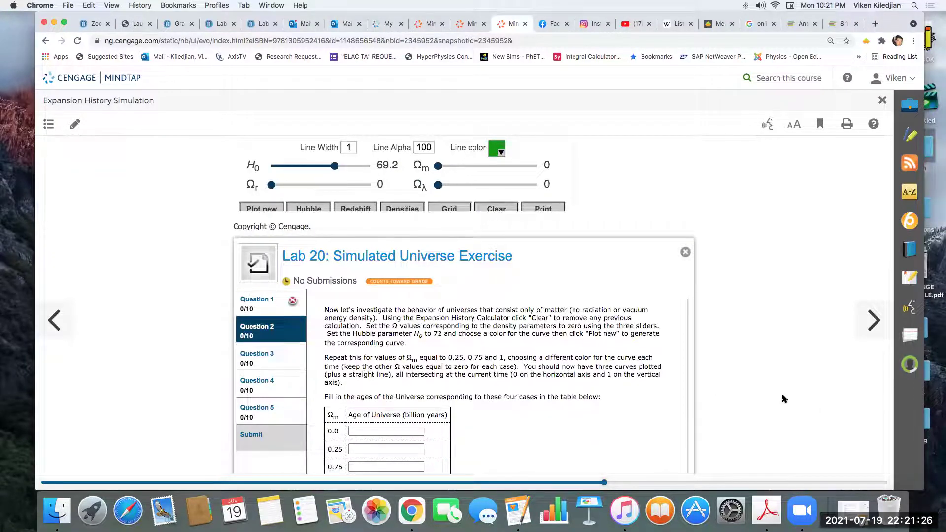
scroll(784, 398, "down", 1)
scroll(784, 398, "down", 1)
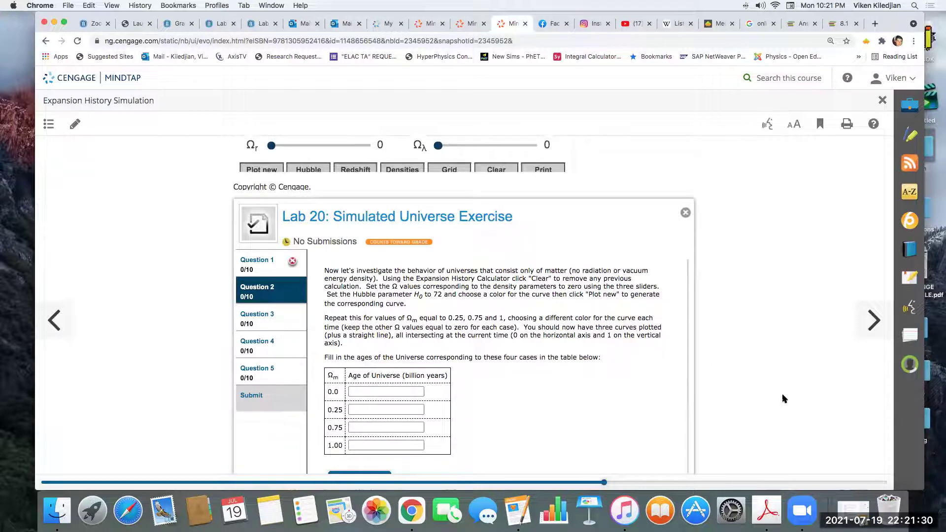
scroll(784, 399, "down", 1)
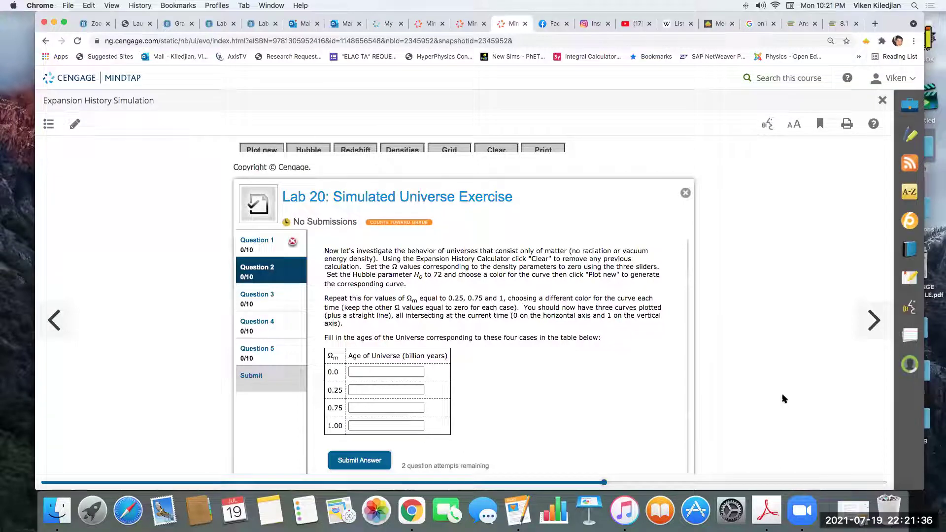
scroll(784, 398, "down", 1)
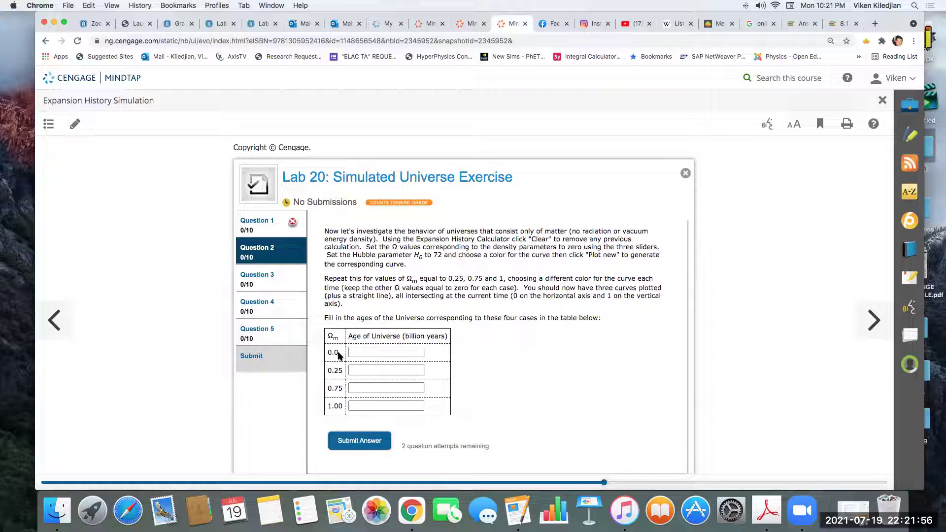
- Go through Question 2's age-of-universe answer fields for Ωm values of 0.0, 0.25, 0.75 and 1.00
left_click(370, 354)
left_click(370, 370)
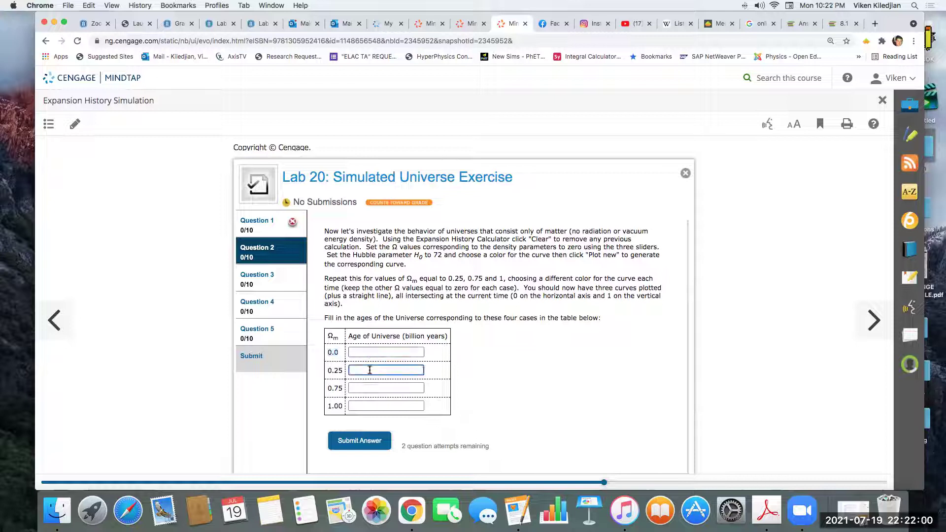
key("Tab")
key("Tab")
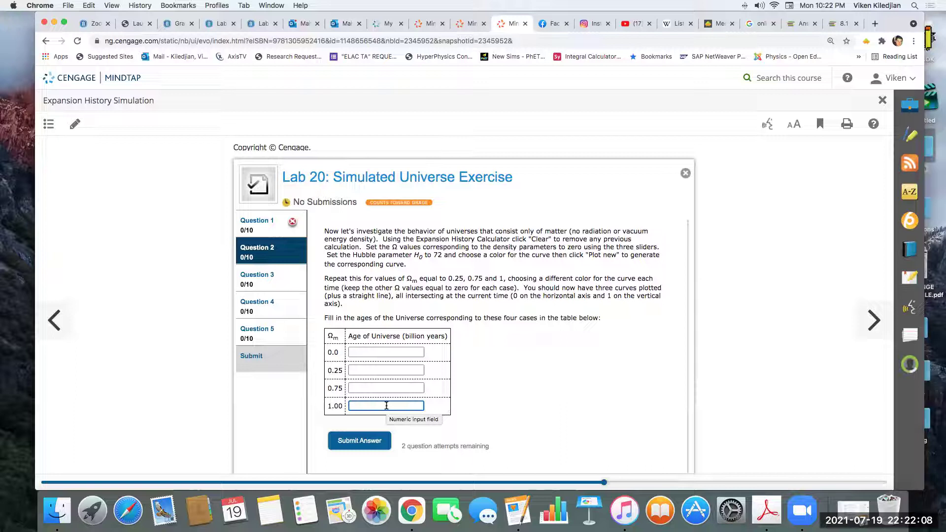
left_click(333, 339)
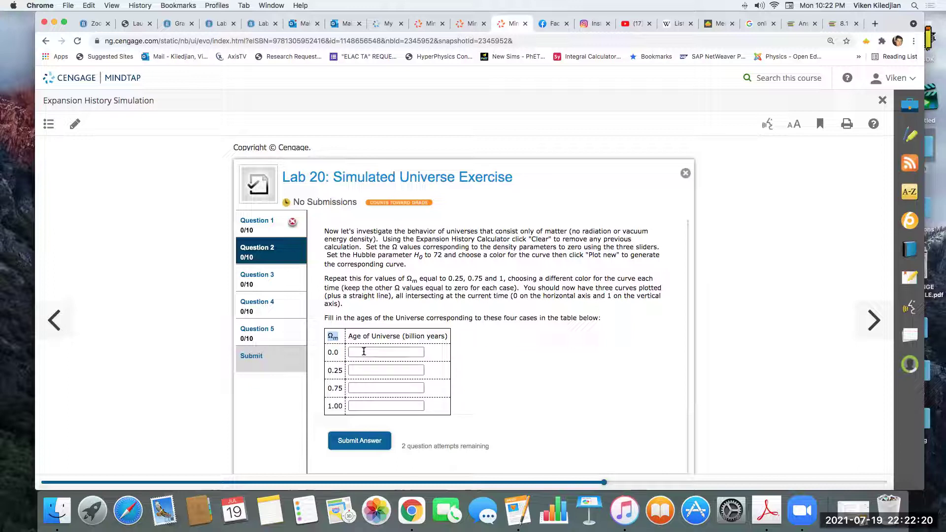
left_click(400, 352)
left_click(397, 371)
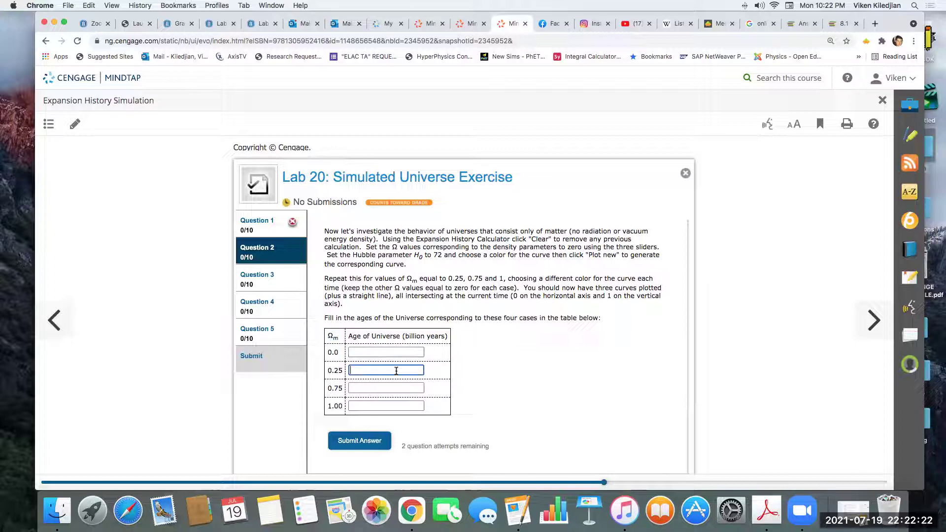
left_click(389, 402)
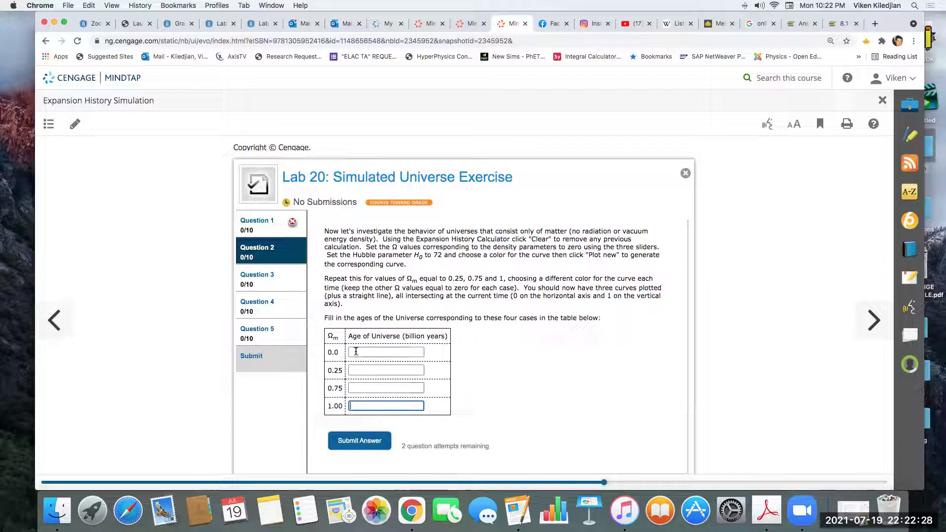
left_click(375, 353)
left_click(377, 404)
left_click(762, 382)
- Open Question 3 and read its instructions on radiation-only universes, highlighting the Hubble parameter value of 72
scroll(761, 382, "down", 3)
scroll(841, 327, "up", 2)
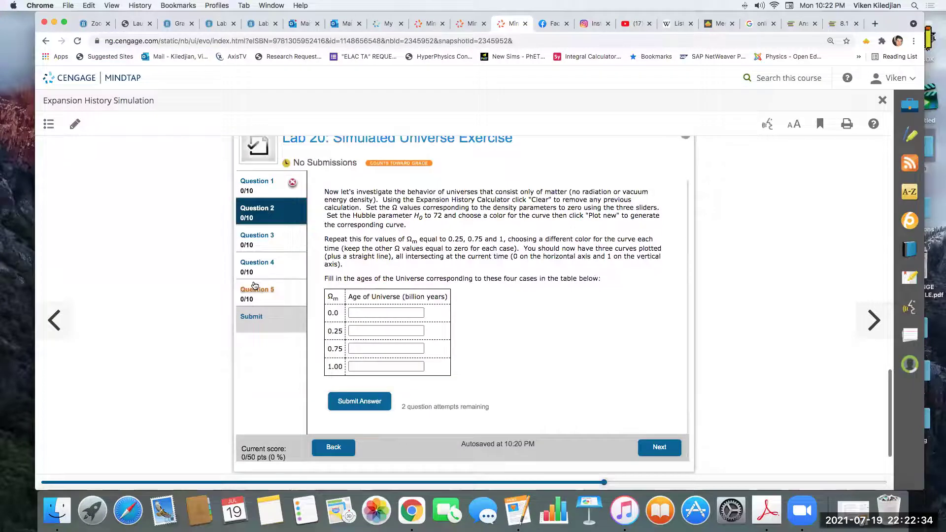
left_click(269, 242)
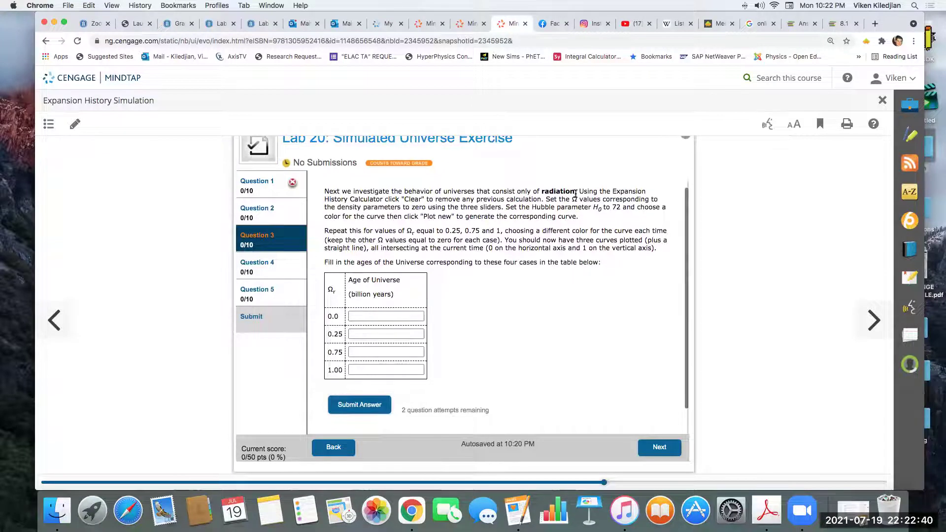
scroll(625, 197, "down", 1)
left_click_drag(621, 201, 600, 202)
scroll(592, 203, "down", 1)
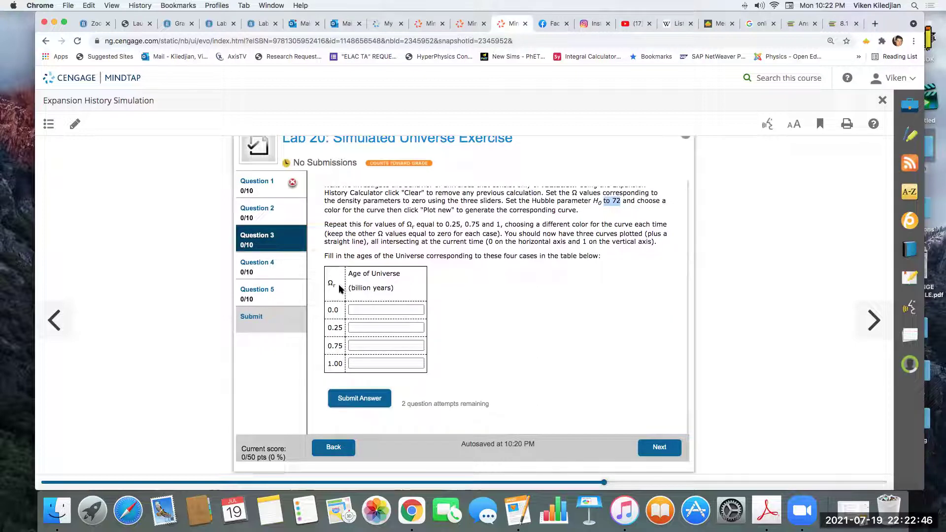
- Go through Question 3's age-of-universe answer fields for the listed Ωr values, leaving them blank
key("Tab")
scroll(370, 335, "down", 1)
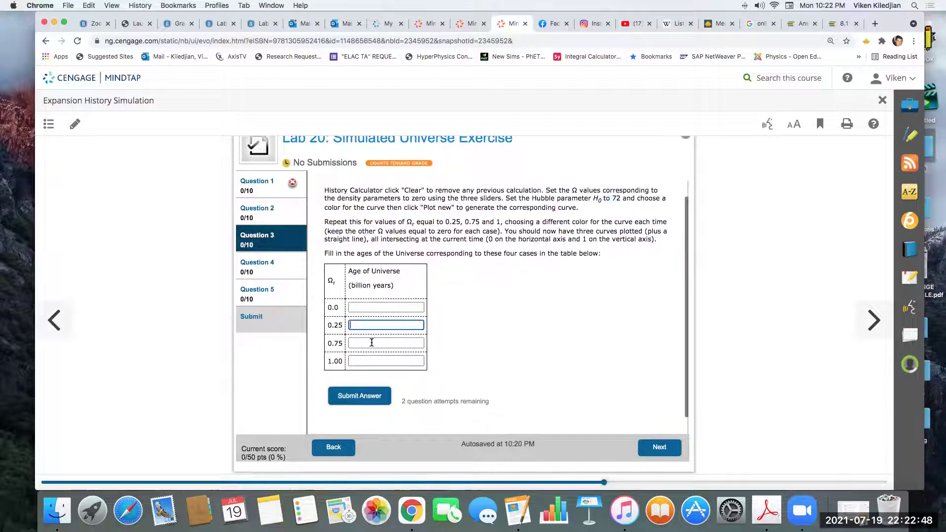
left_click(372, 343)
scroll(380, 357, "up", 2)
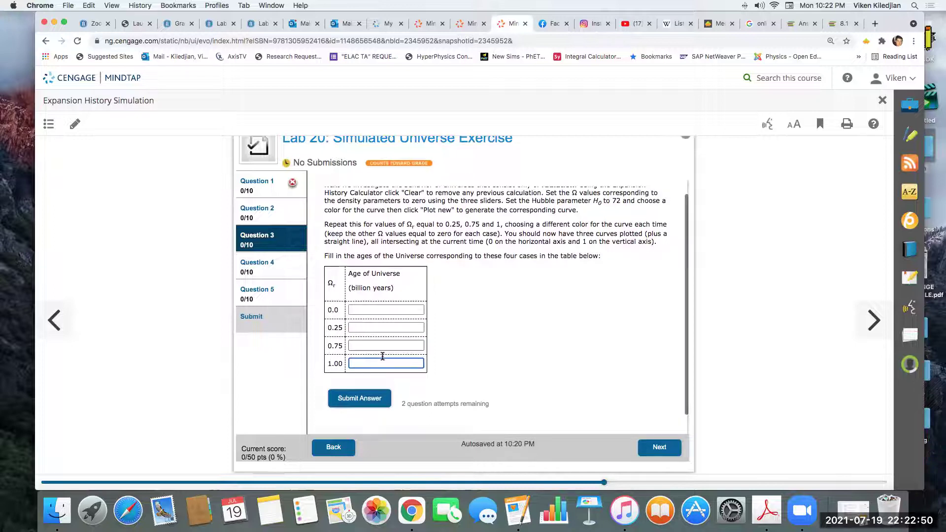
key("Tab")
left_click(723, 347)
scroll(723, 347, "up", 1)
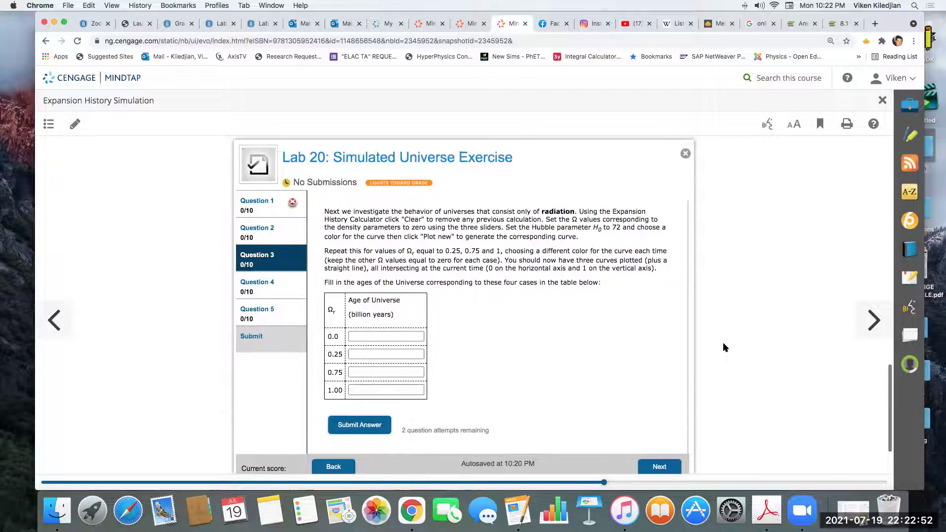
- Display the energy densities on the Expansion History plot for the existing curve with all Ω values at 0
scroll(549, 328, "up", 10)
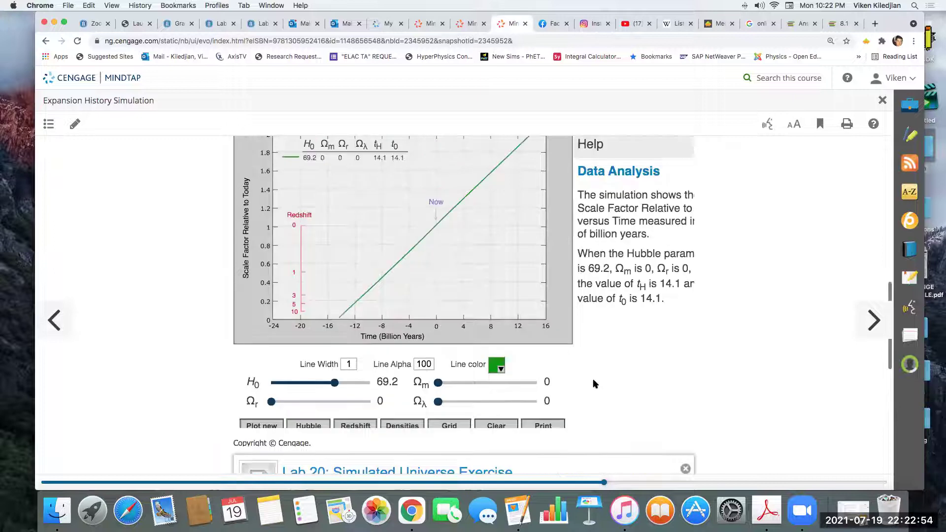
scroll(556, 395, "down", 1)
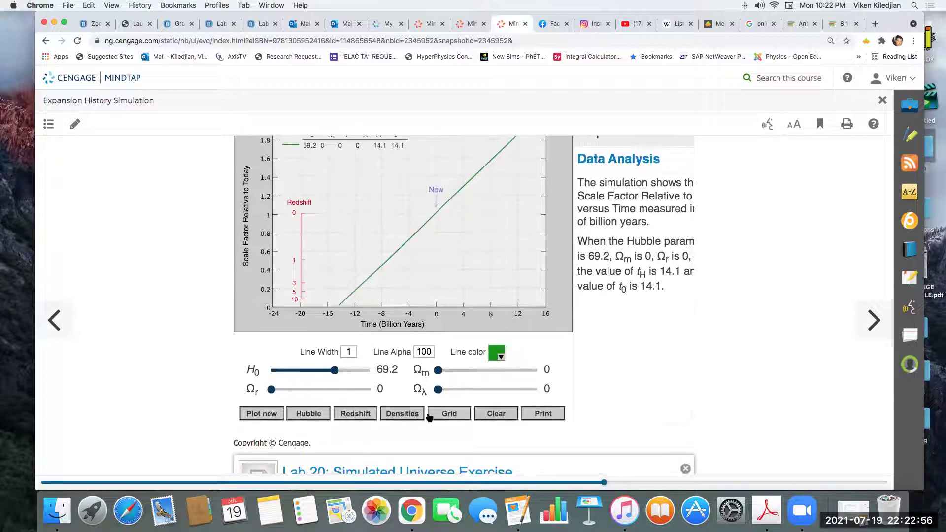
left_click(402, 414)
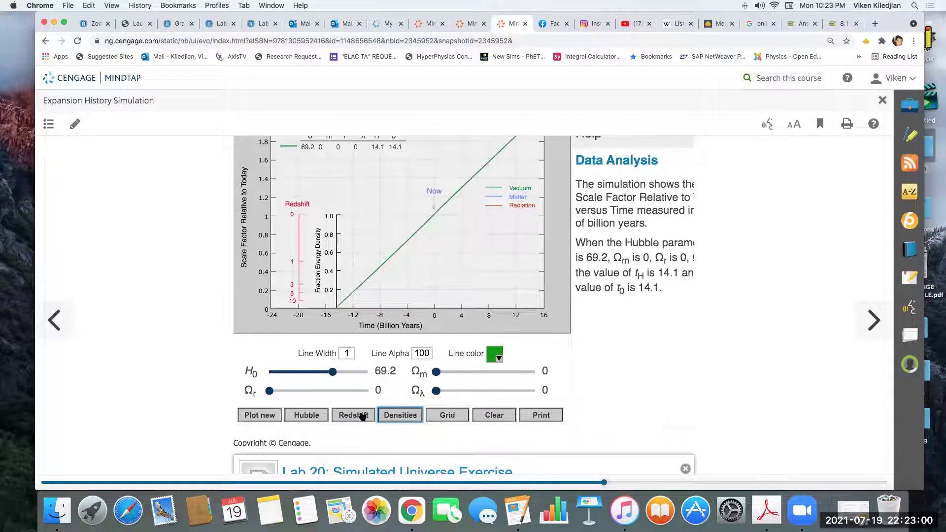
scroll(348, 241, "up", 1)
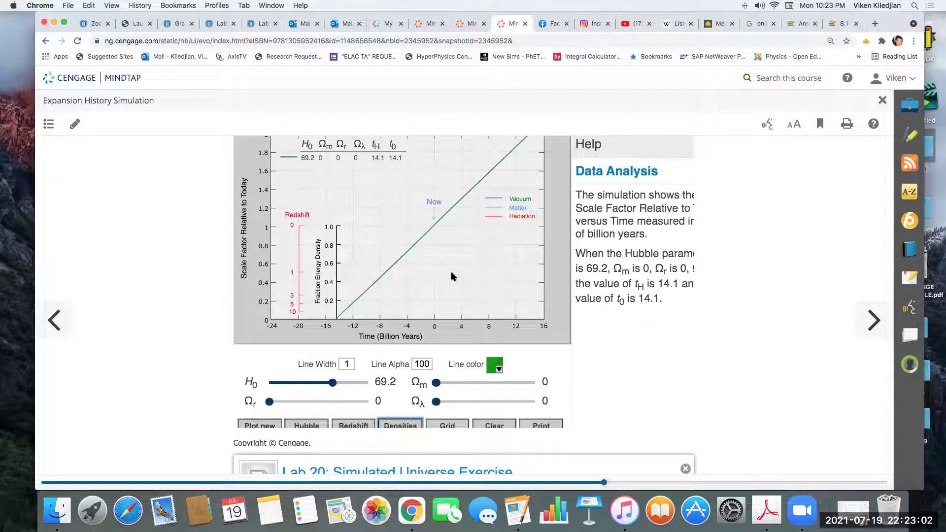
scroll(529, 291, "left", 1)
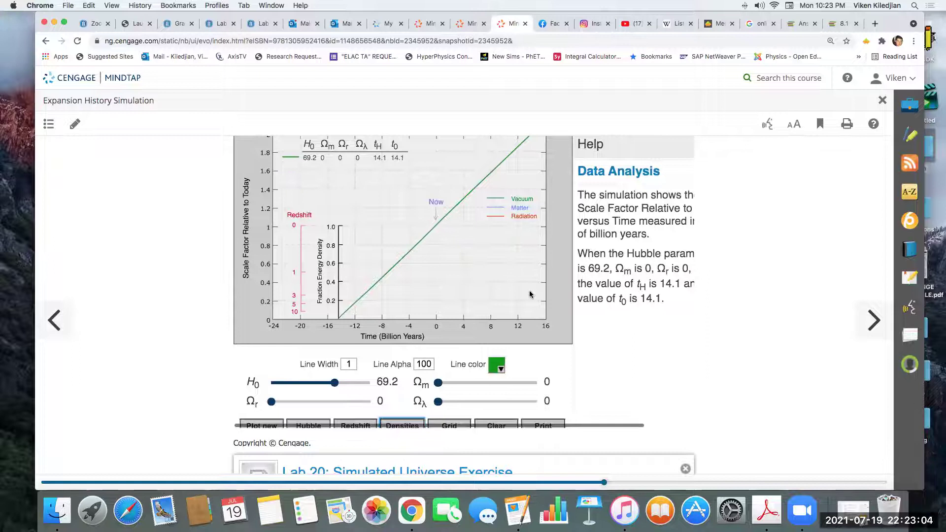
left_click(664, 330)
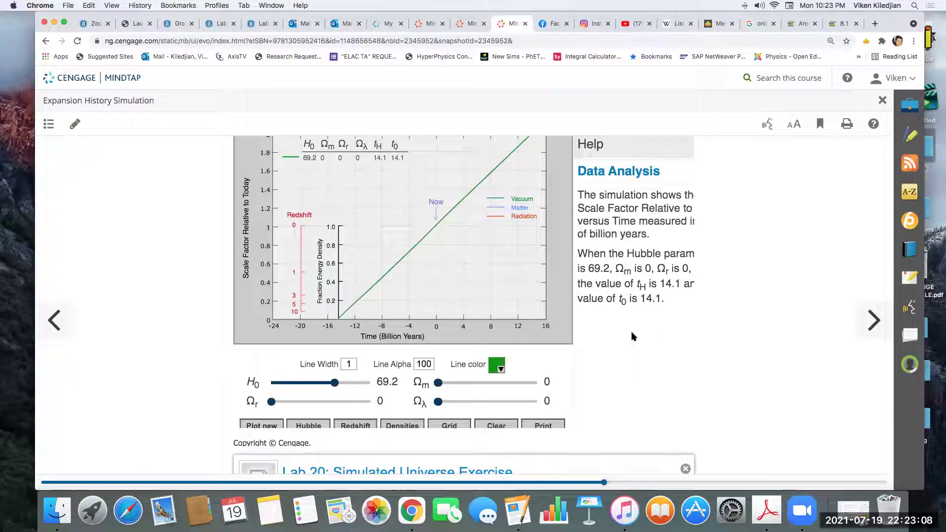
- Set Ωr to 0.4, plot the new expansion curve, and display its energy densities
left_click(271, 402)
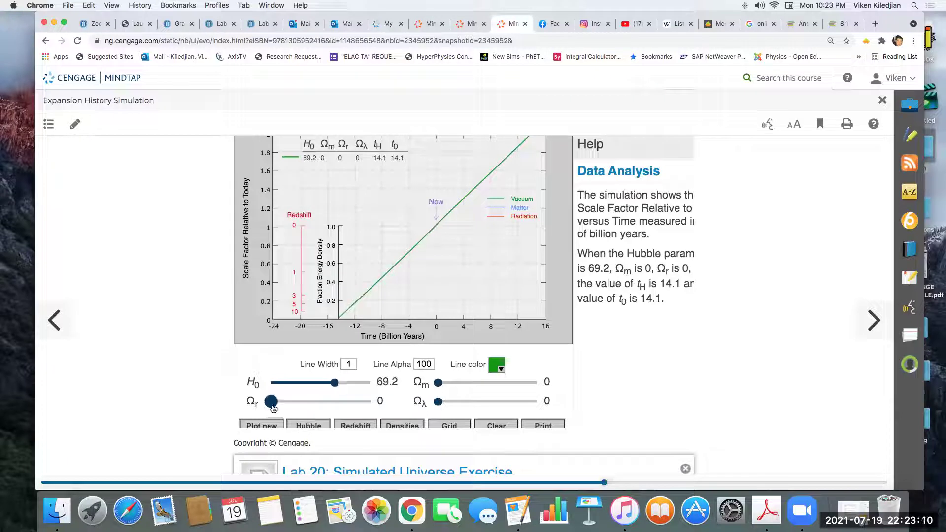
left_click_drag(272, 402, 311, 402)
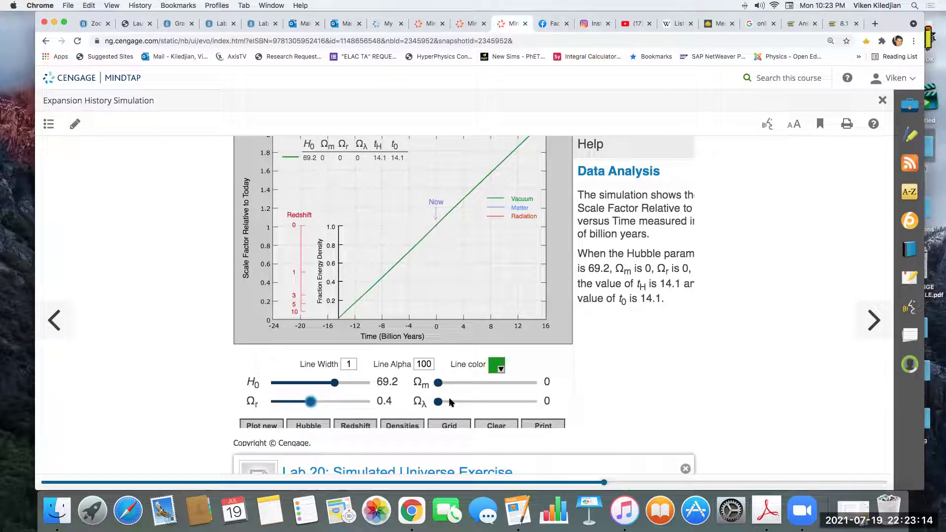
left_click(272, 427)
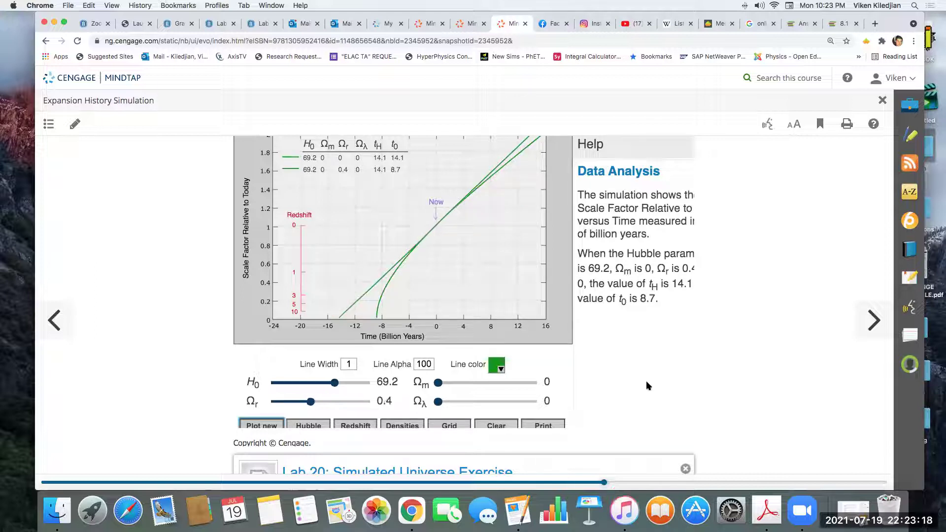
left_click(405, 424)
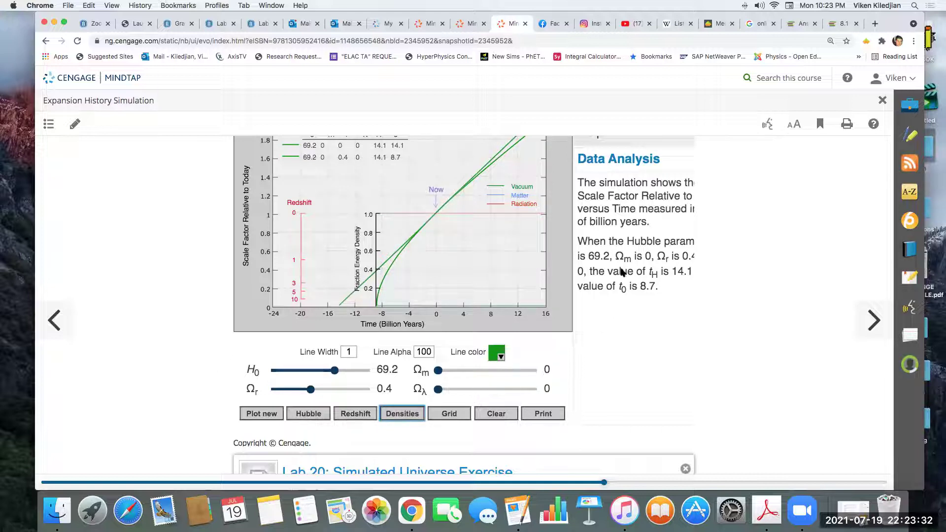
- Open Question 4 on vacuum-energy universes and go through its age-of-universe answer fields, leaving them blank
left_click(808, 390)
scroll(808, 392, "down", 1)
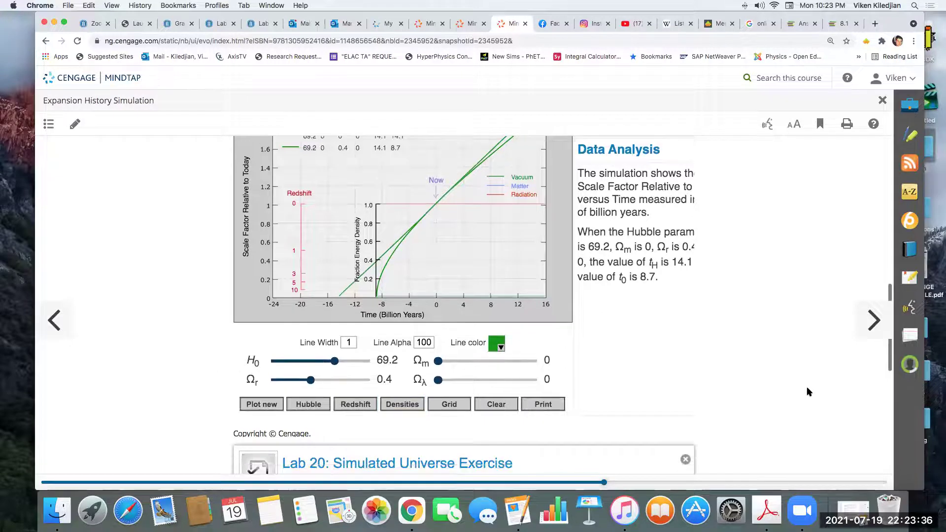
scroll(809, 392, "down", 8)
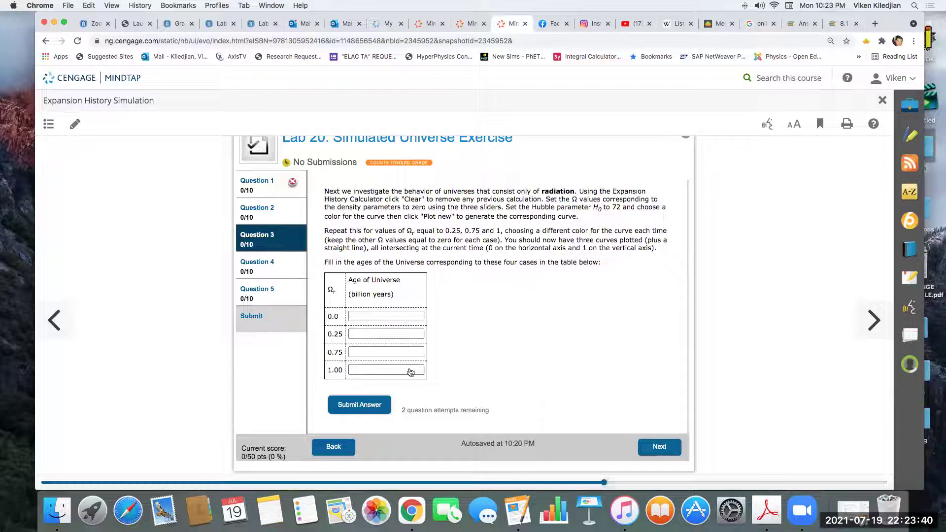
left_click(265, 271)
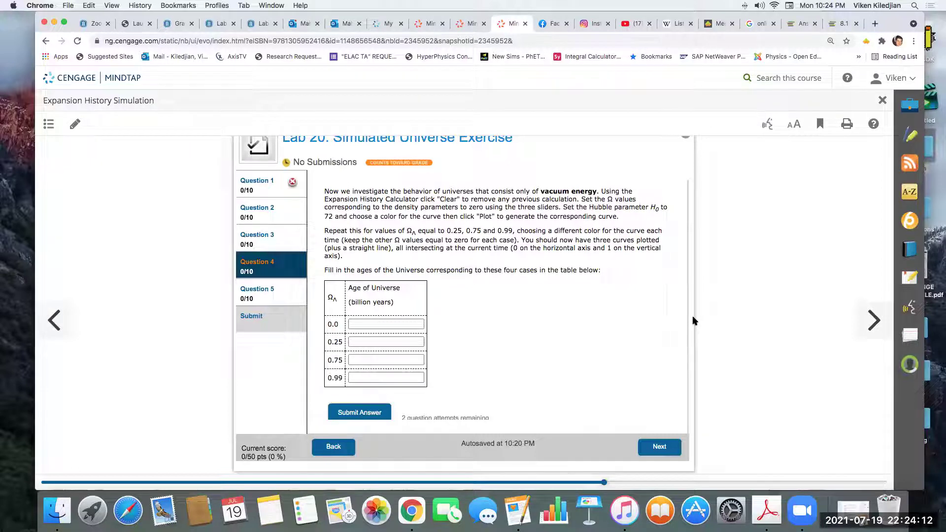
left_click(385, 322)
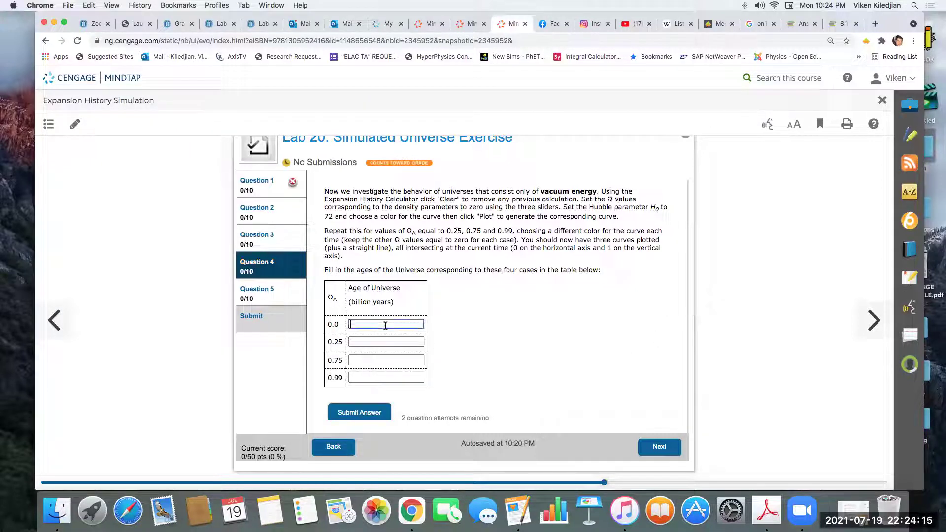
left_click(394, 378)
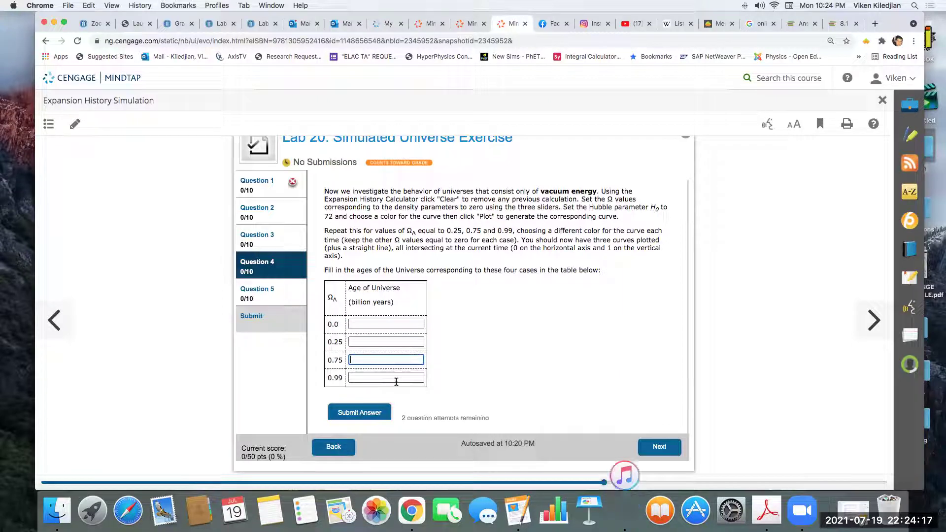
- Open Question 5 and highlight its mass of 0.3, vacuum energy of 0.7, and the 70% and 30% energy density shares
left_click(245, 294)
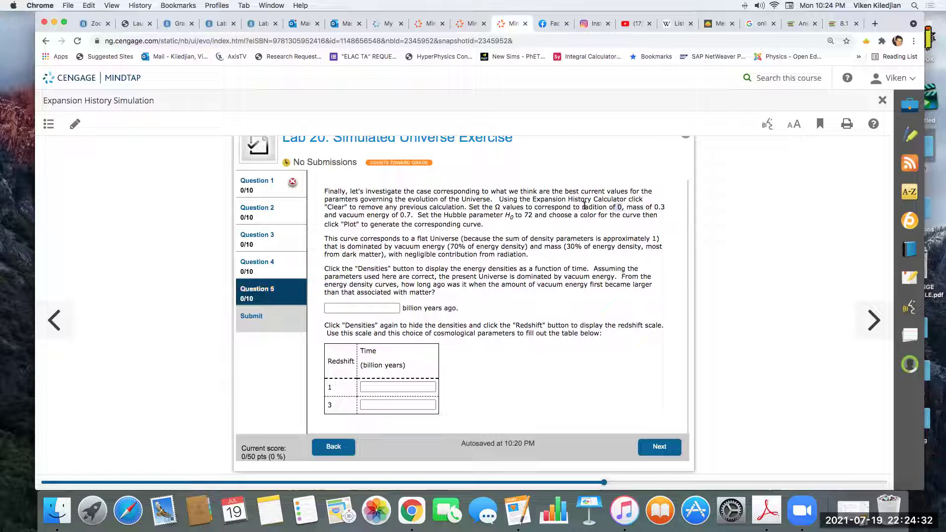
left_click_drag(666, 206, 624, 205)
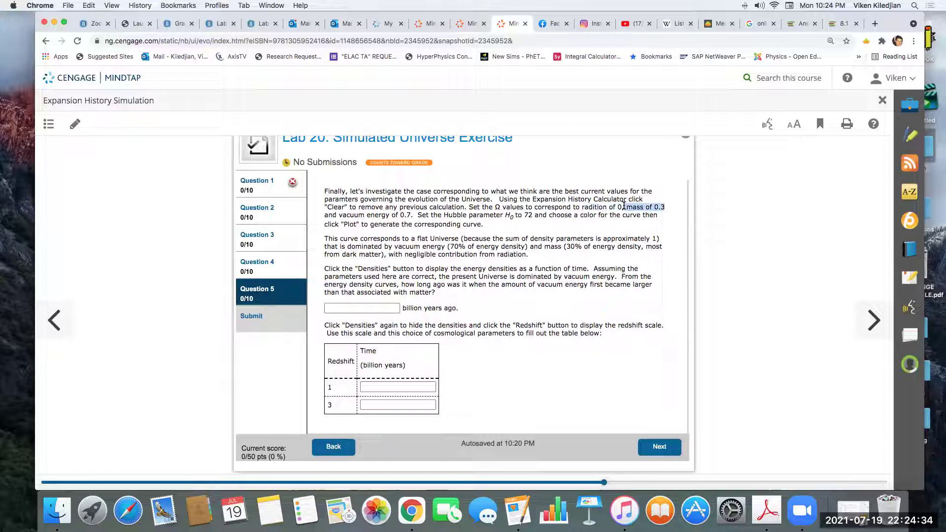
left_click_drag(413, 215, 366, 215)
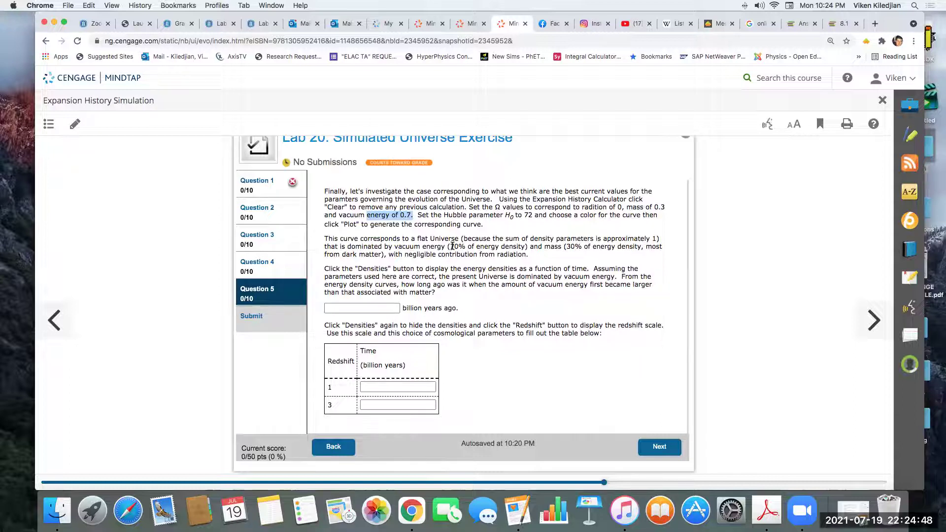
left_click_drag(452, 246, 494, 246)
left_click_drag(565, 247, 382, 255)
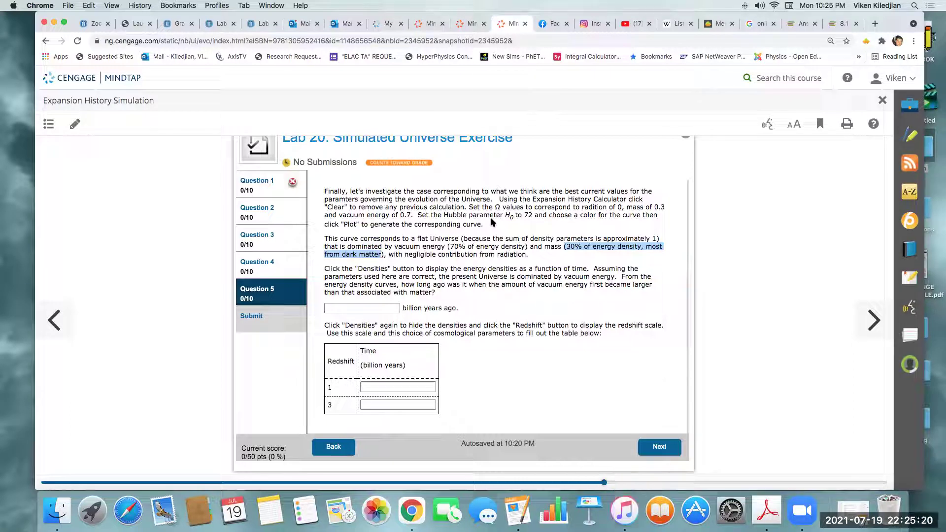
- Go through Question 5's answer fields for the vacuum-energy crossover time and for redshifts 1 and 3, leaving them blank
left_click(359, 309)
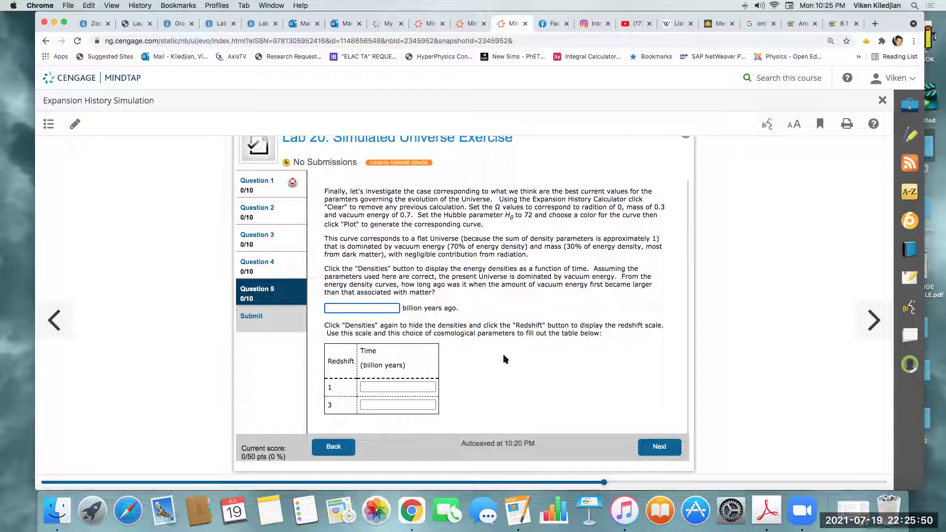
left_click(374, 389)
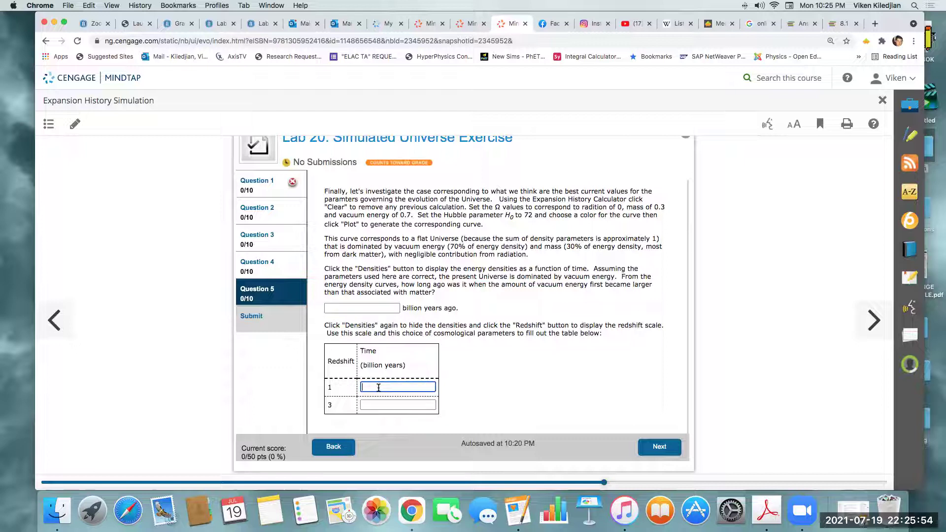
left_click(370, 404)
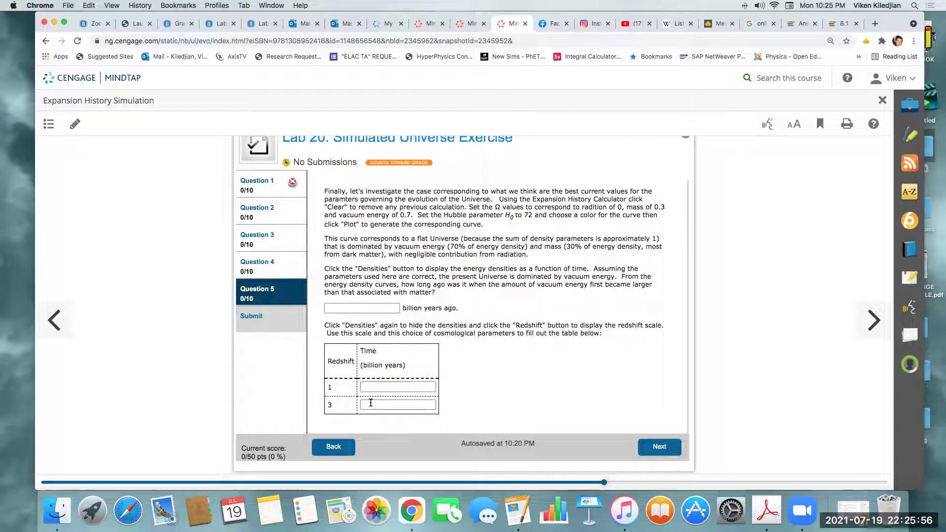
left_click(545, 391)
scroll(545, 390, "down", 1)
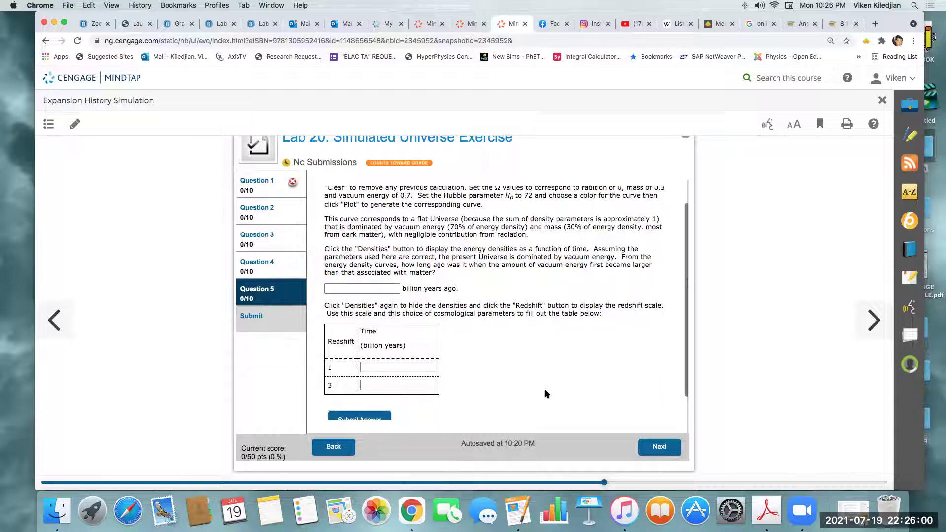
scroll(546, 394, "down", 2)
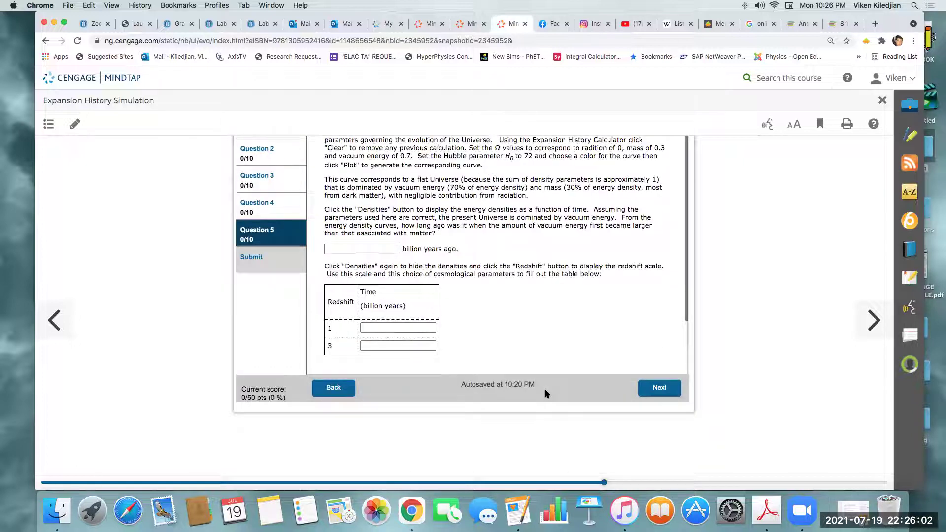
- Examine the redshift scale and the energy density graph on the Expansion History plot
scroll(546, 393, "up", 3)
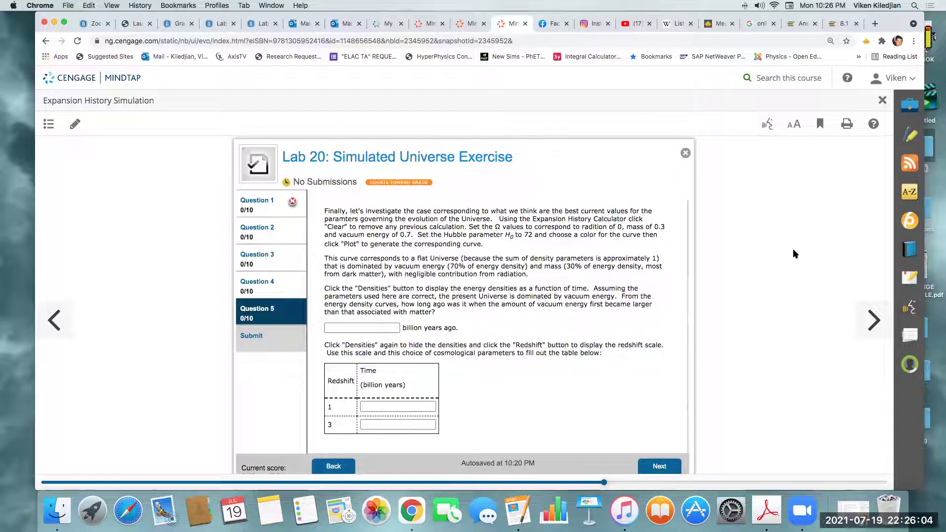
scroll(799, 261, "up", 2)
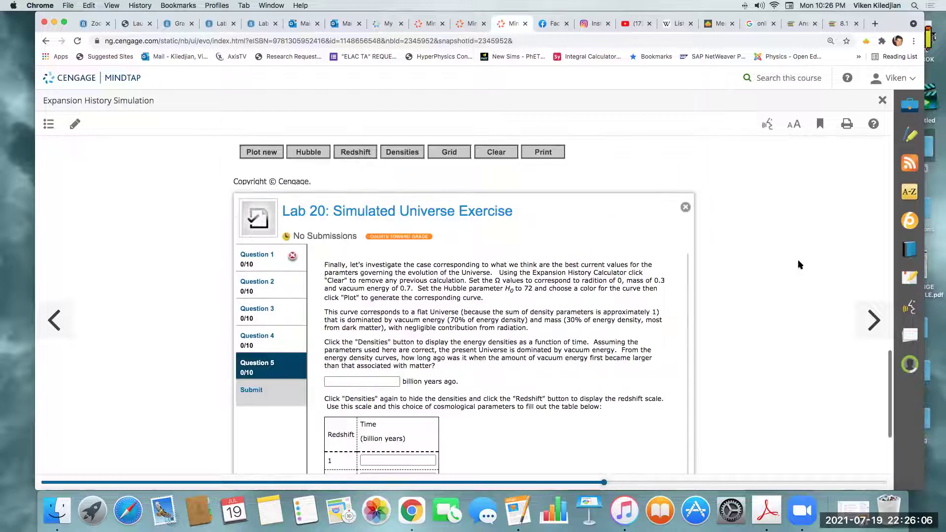
scroll(410, 182, "up", 6)
scroll(401, 225, "up", 5)
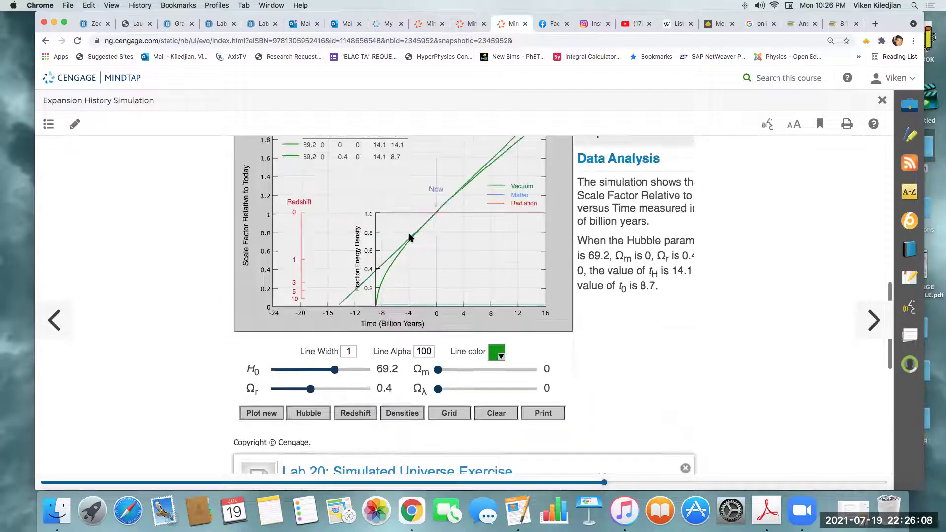
scroll(409, 234, "down", 1)
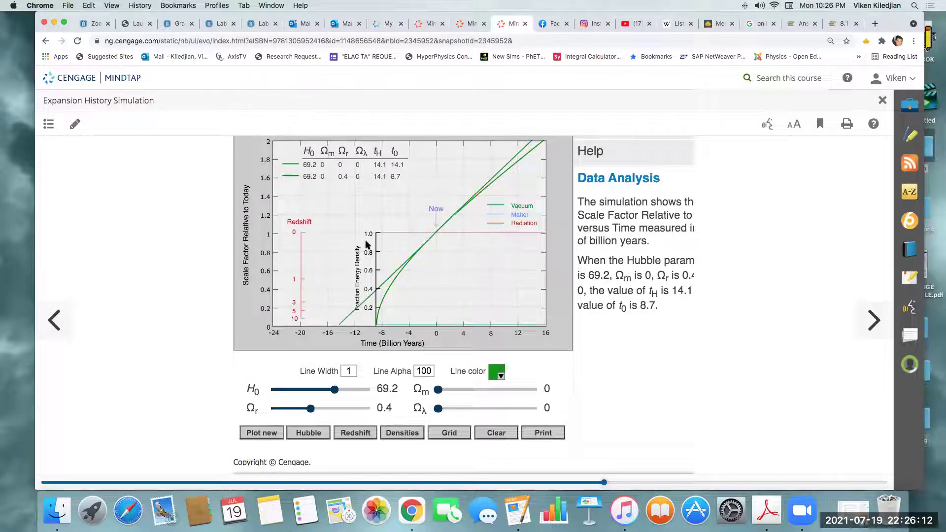
scroll(467, 291, "down", 1)
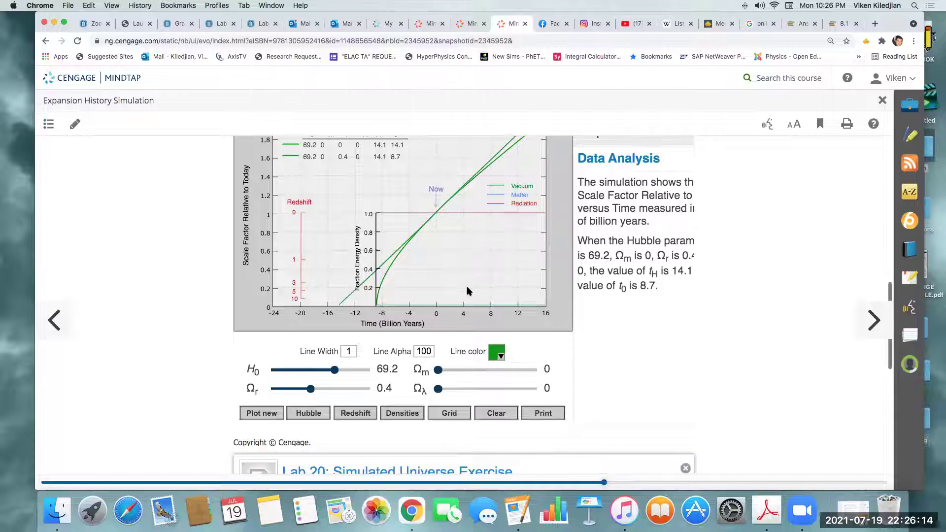
- Return to Question 5 and revisit the answer fields for the vacuum-energy crossover time and redshift 1
scroll(566, 356, "down", 4)
scroll(557, 412, "down", 5)
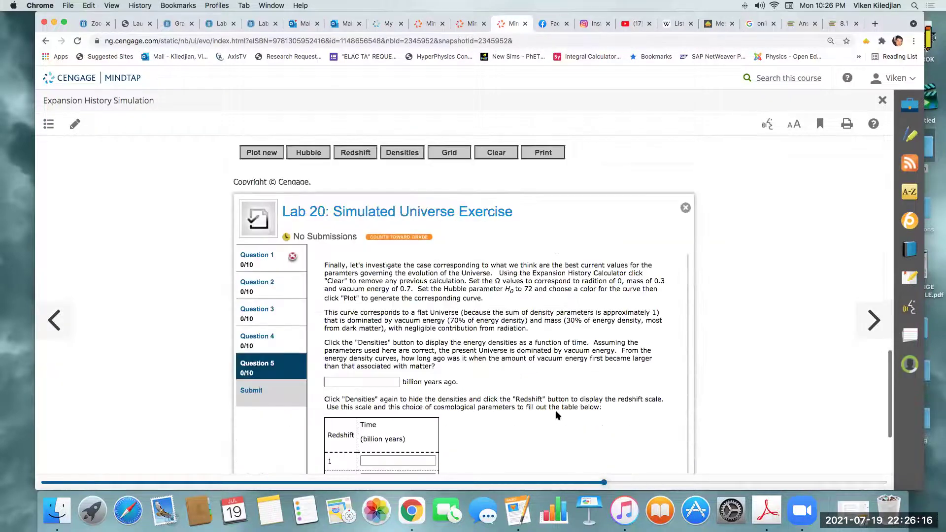
scroll(363, 284, "down", 4)
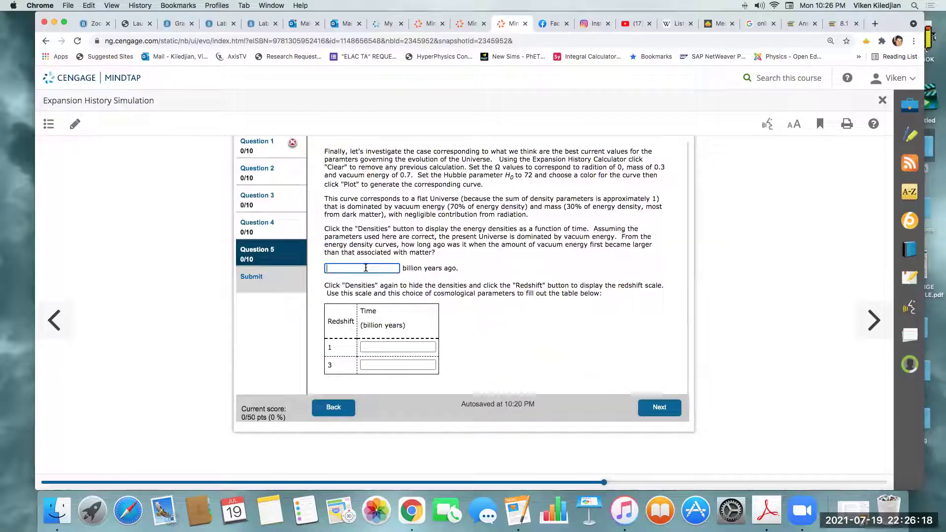
left_click(377, 268)
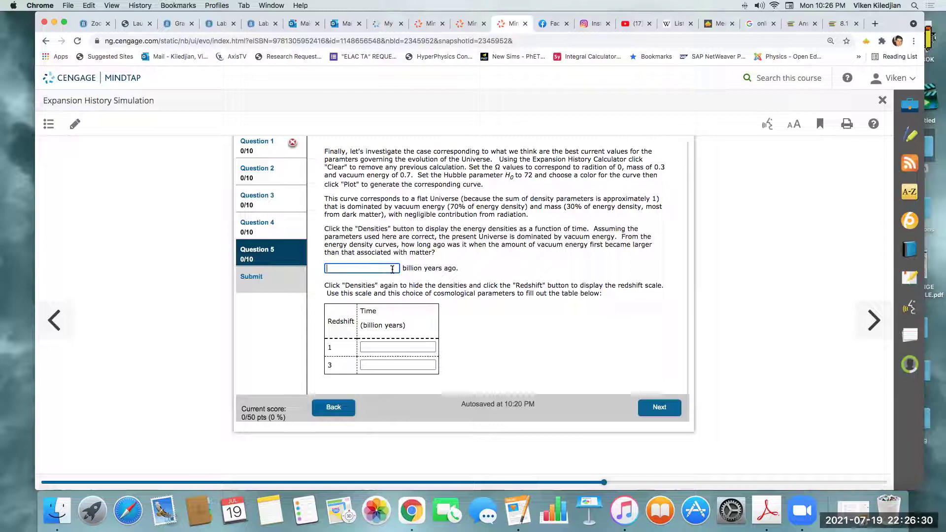
left_click(383, 346)
left_click(587, 338)
- Replace the existing curves with a new expansion curve using Ωm 0.41, Ωλ 0.62 and Ωr 0
scroll(751, 338, "up", 1)
scroll(327, 225, "up", 6)
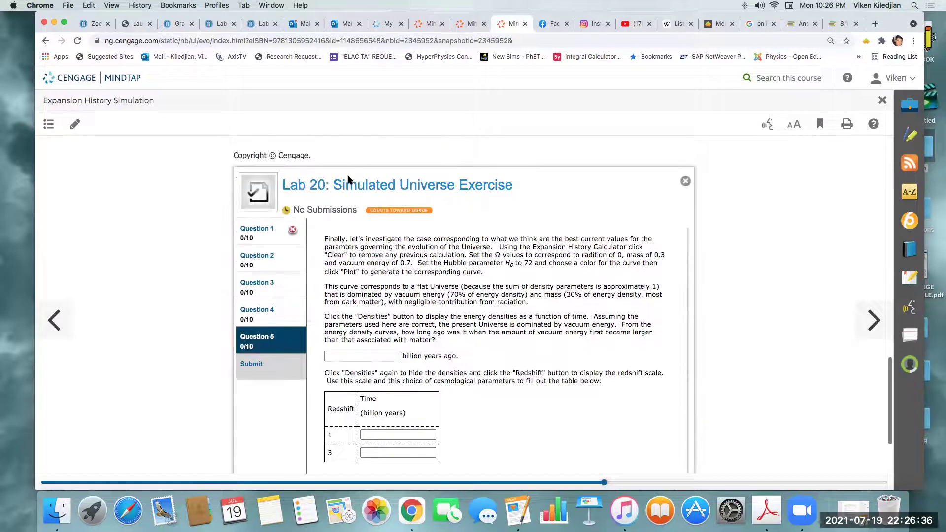
scroll(297, 242, "up", 2)
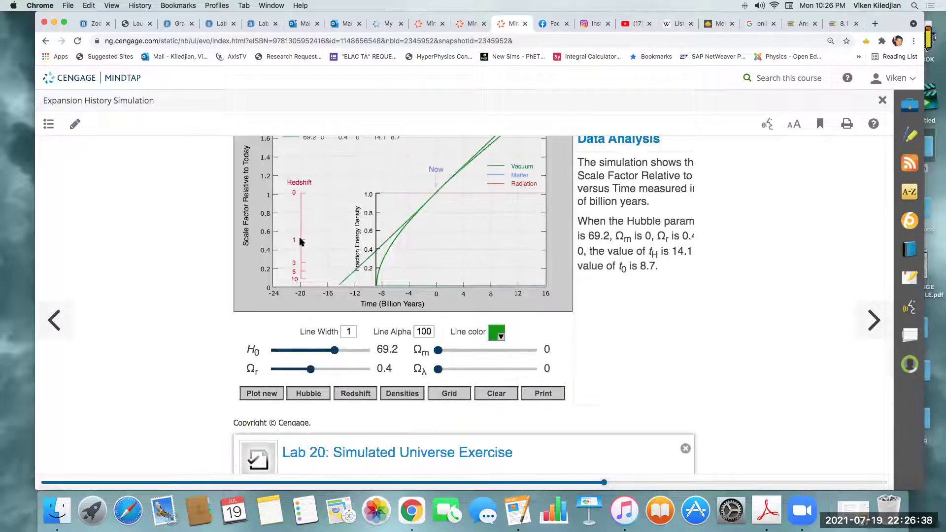
scroll(581, 321, "up", 1)
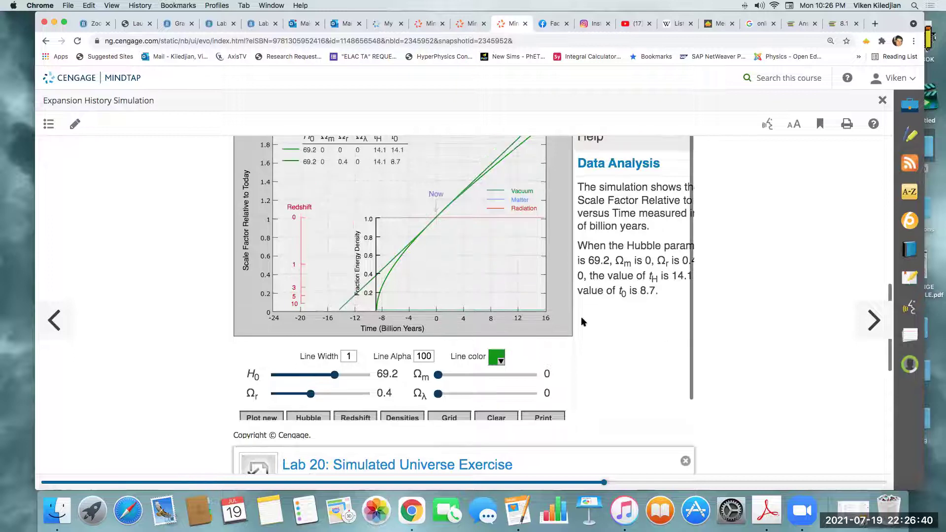
scroll(388, 302, "up", 1)
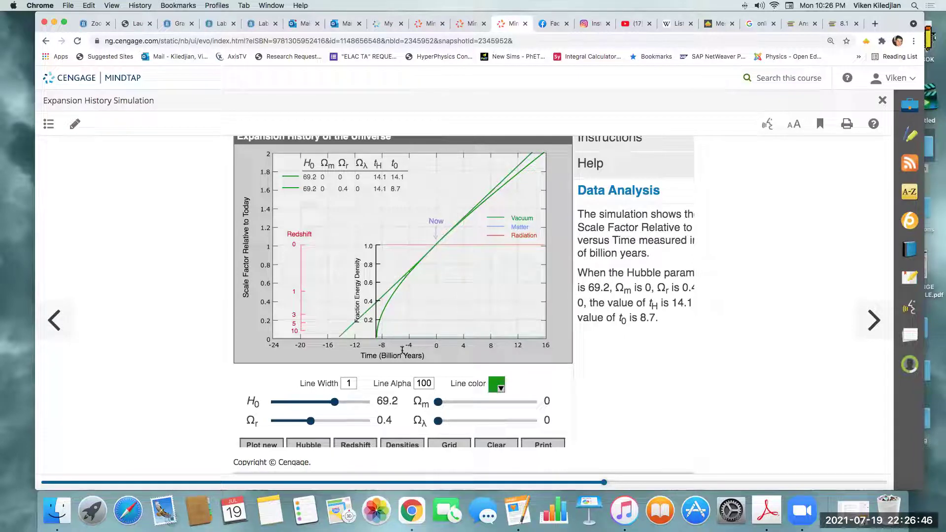
left_click(478, 403)
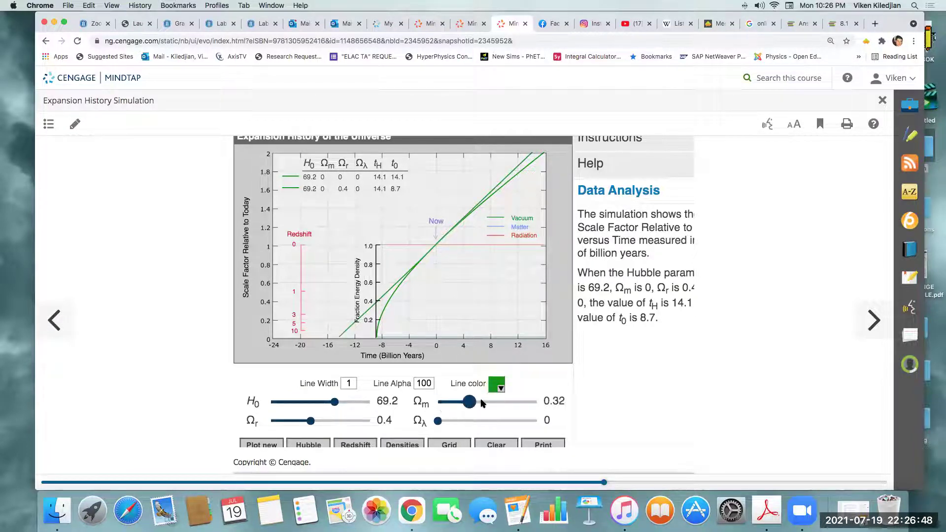
left_click(500, 422)
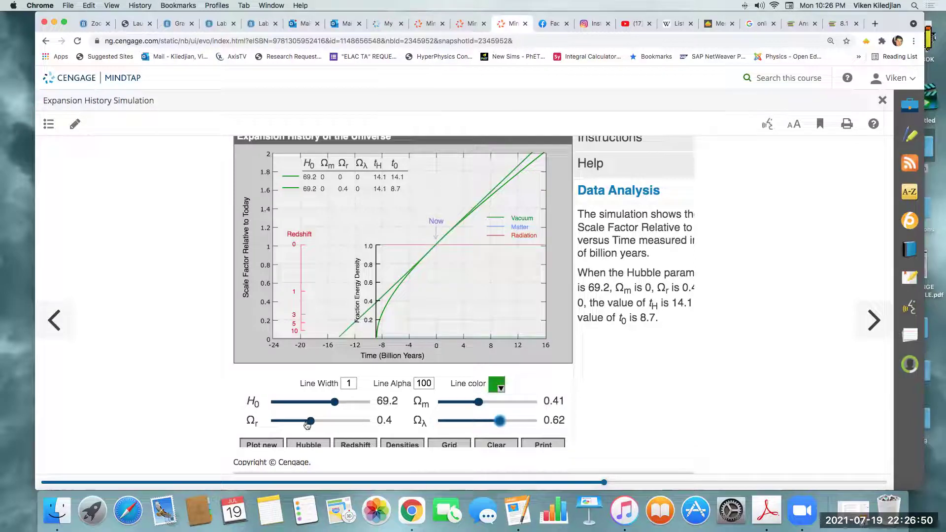
left_click(269, 422)
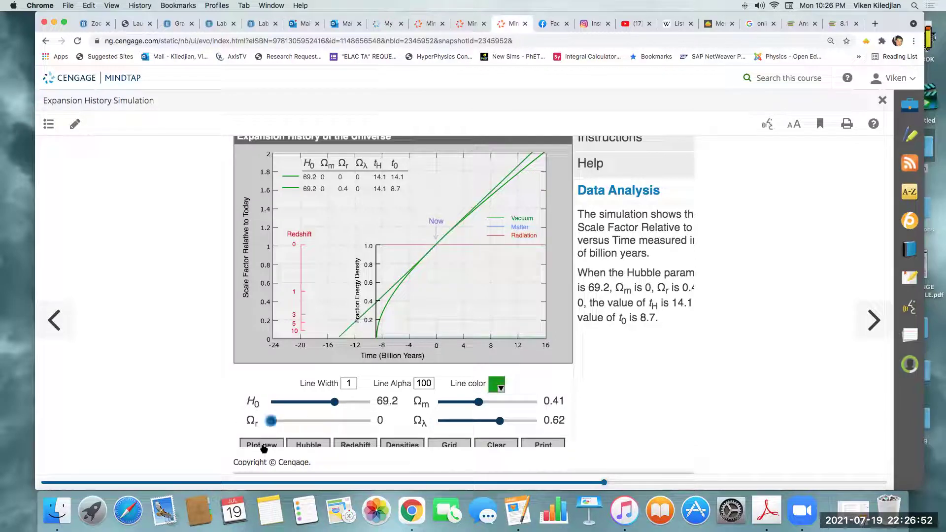
left_click(495, 445)
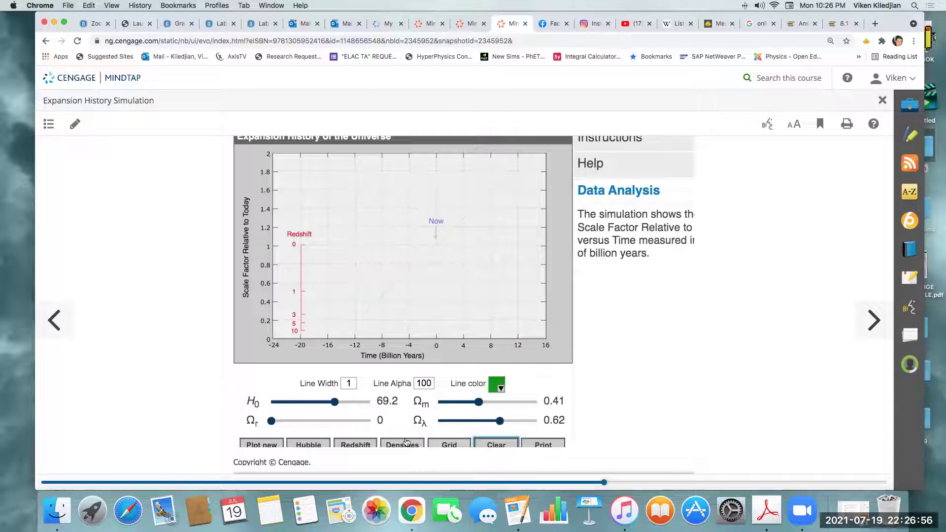
left_click(275, 445)
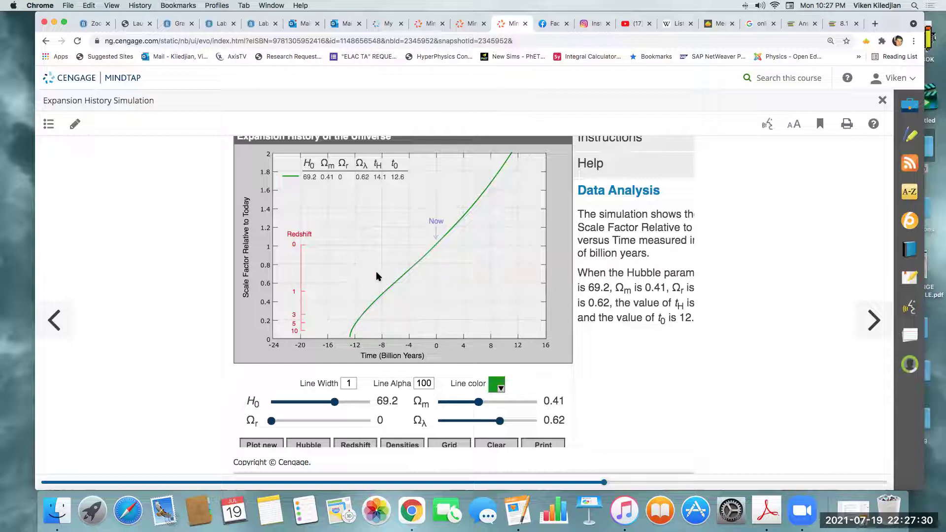
- Move the redshift scale's marker line across the enlarged plot to about −8 billion years, aligning its redshift 1 tick with the curve
key("super+equal")
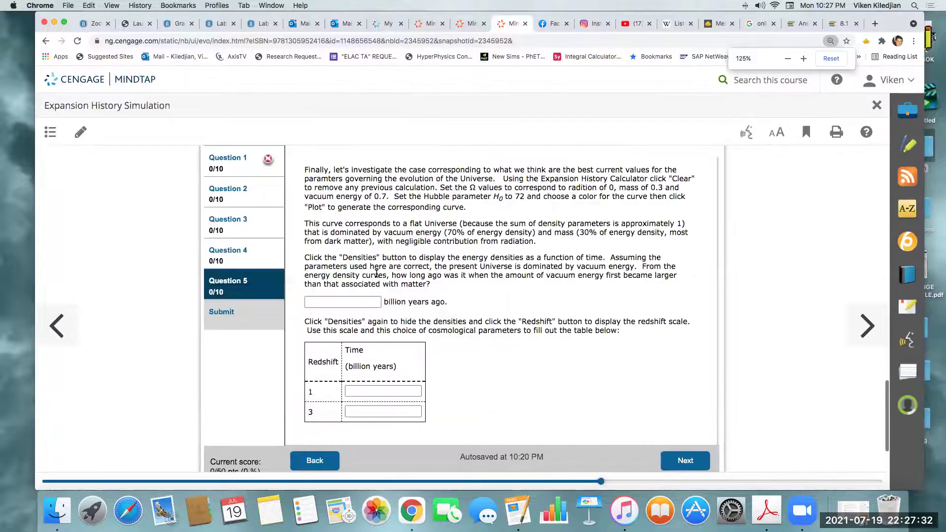
key("super+equal")
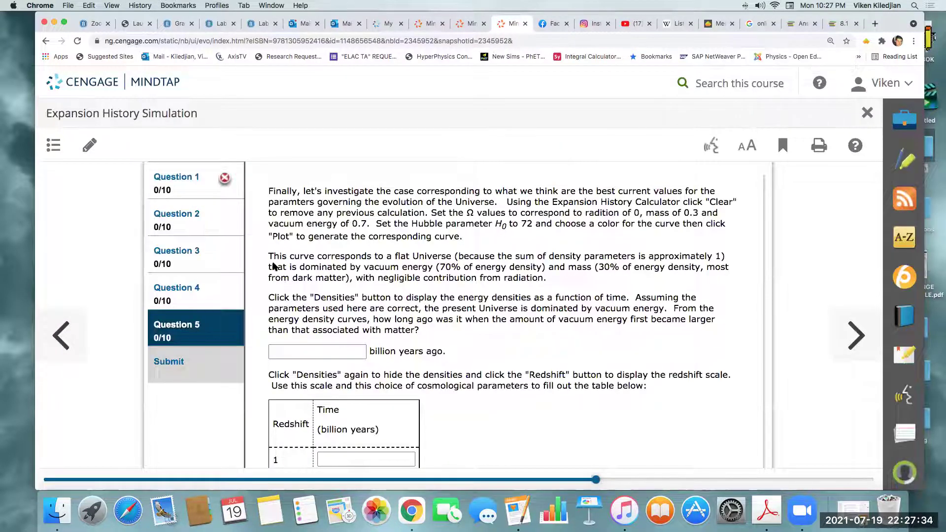
scroll(274, 266, "up", 5)
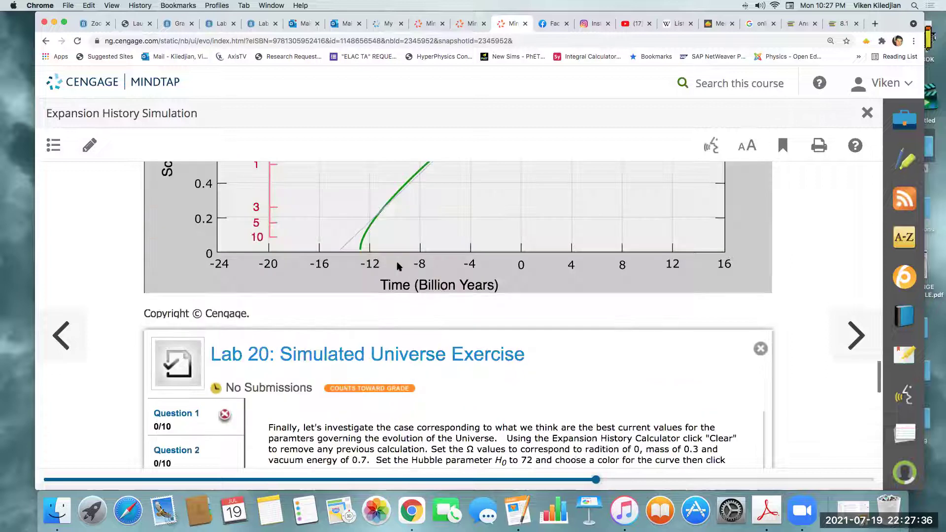
scroll(304, 277, "up", 4)
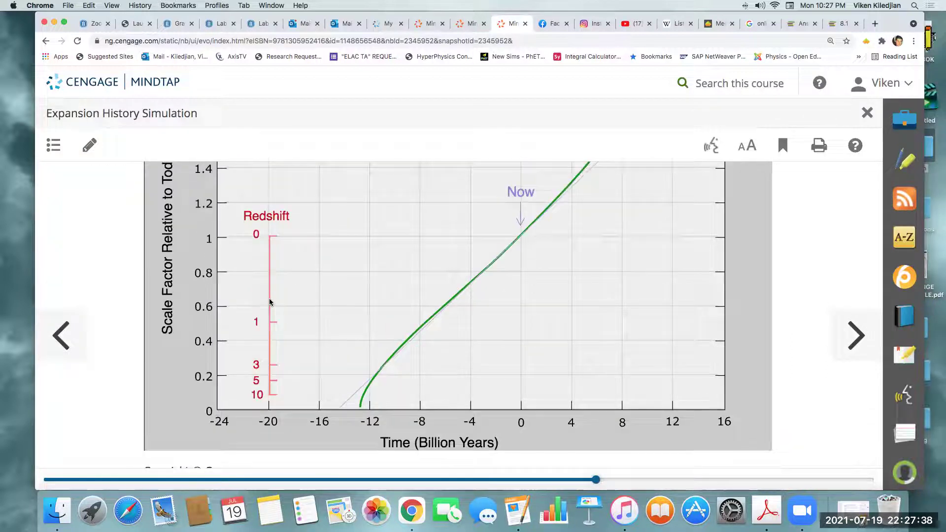
left_click_drag(269, 298, 373, 301)
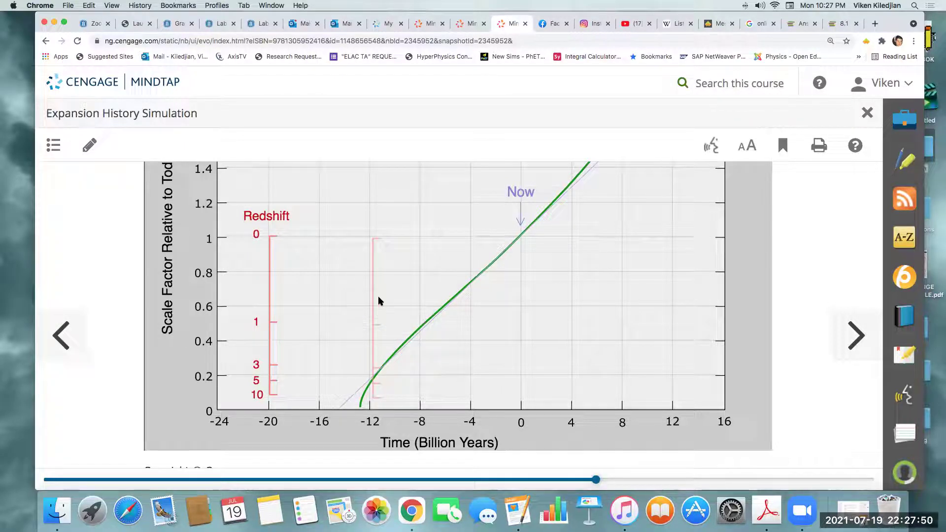
left_click_drag(387, 301, 414, 302)
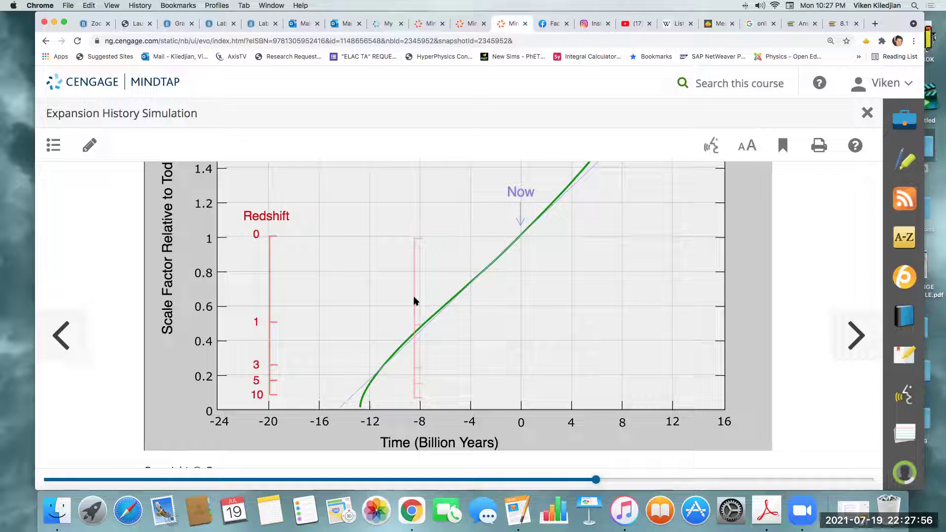
left_click_drag(414, 301, 416, 301)
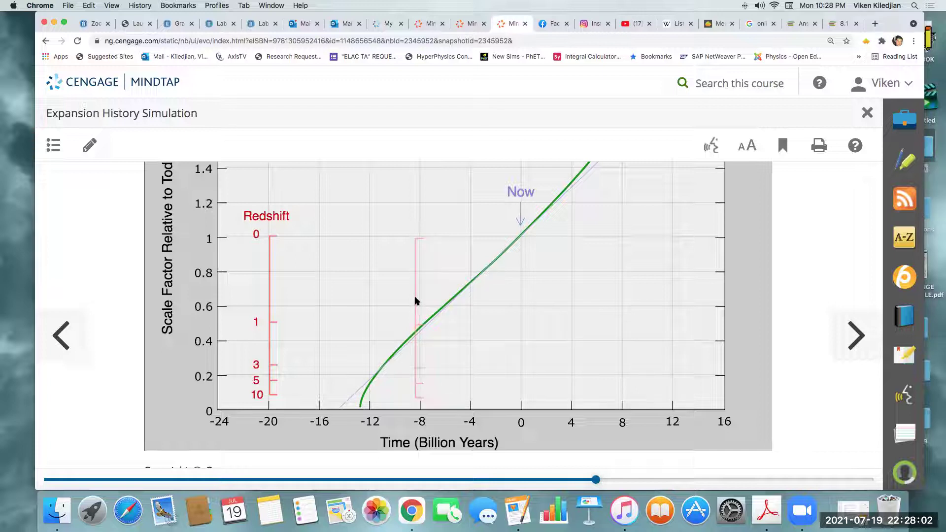